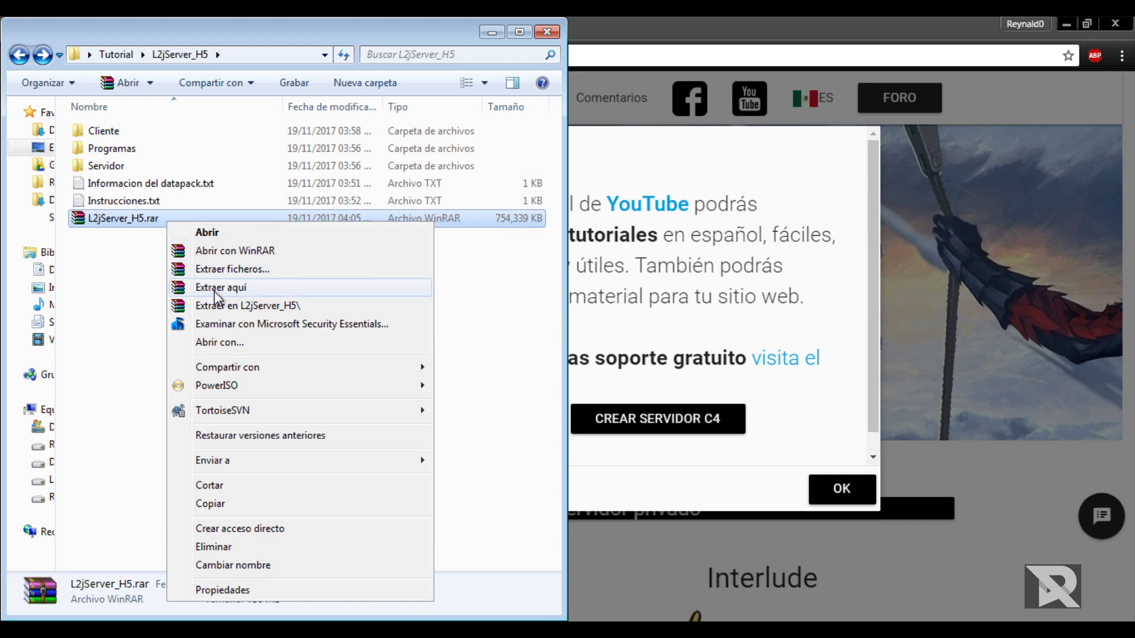
Step: Inspect the contents of the Cliente folder, return to L2jServer_H5, and find the program installation requirement in Instrucciones.txt
click(120, 285)
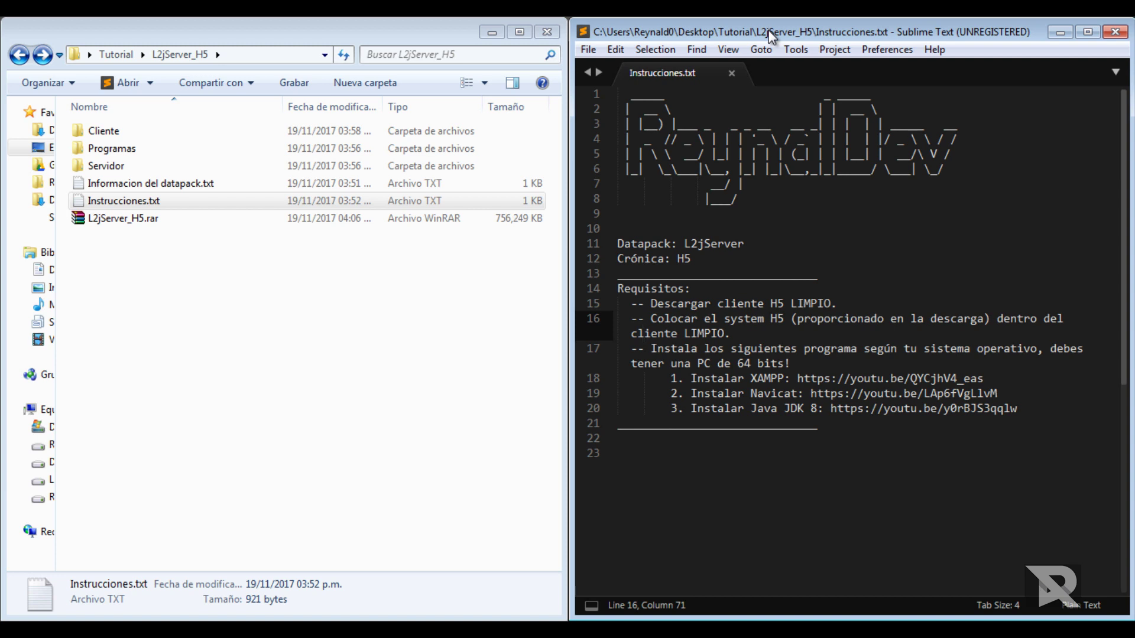
double_click(123, 137)
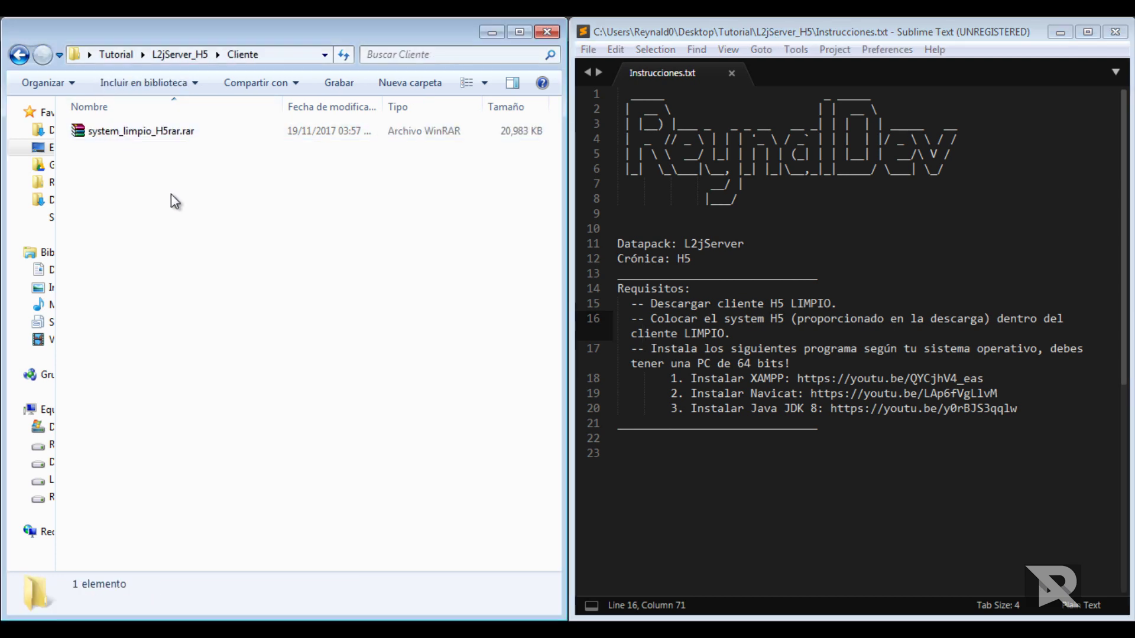
key(BackSpace)
click(651, 349)
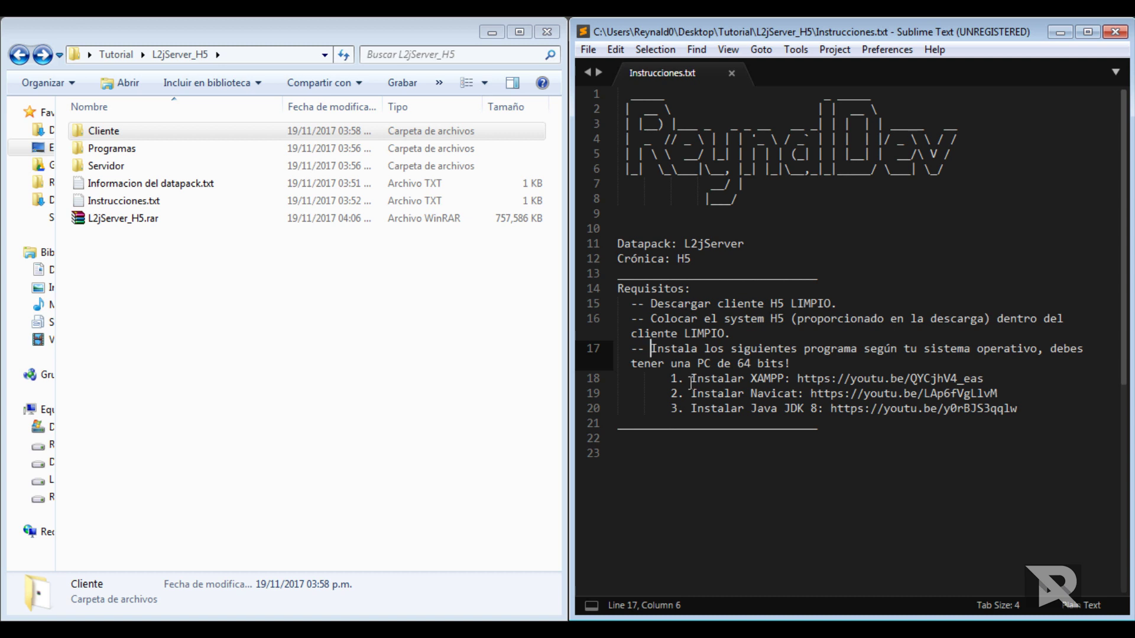
Step: Compare the archives in the Programas folder with the XAMPP, Navicat and Java JDK 8 installation requirements in Instrucciones.txt
drag(691, 382, 784, 378)
click(196, 264)
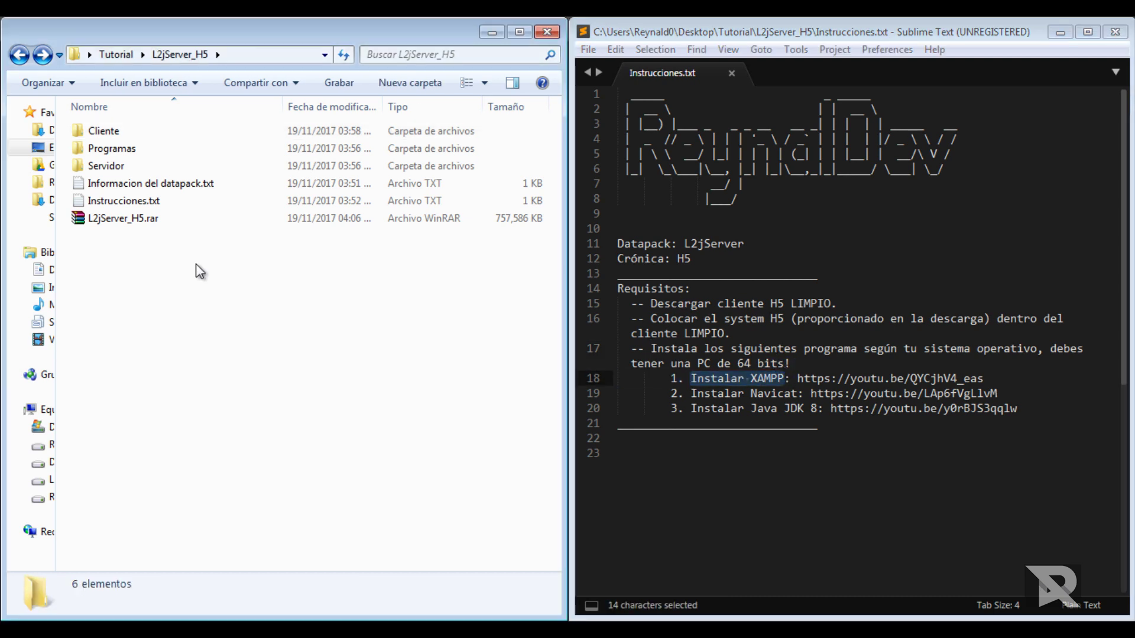
double_click(142, 155)
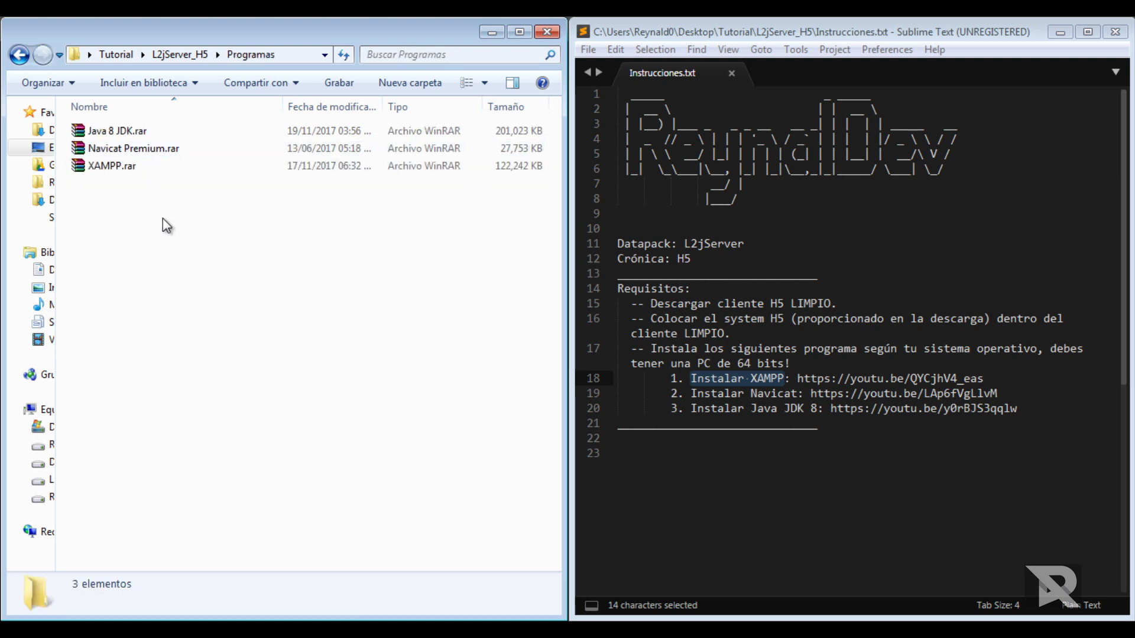
drag(692, 394, 785, 394)
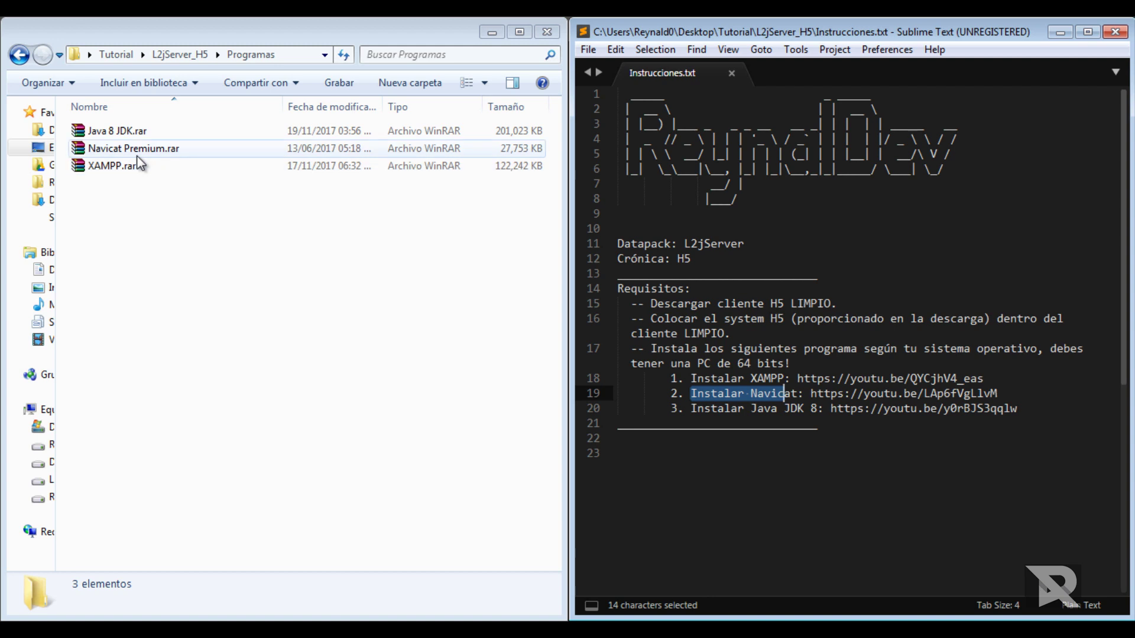
drag(692, 408, 818, 409)
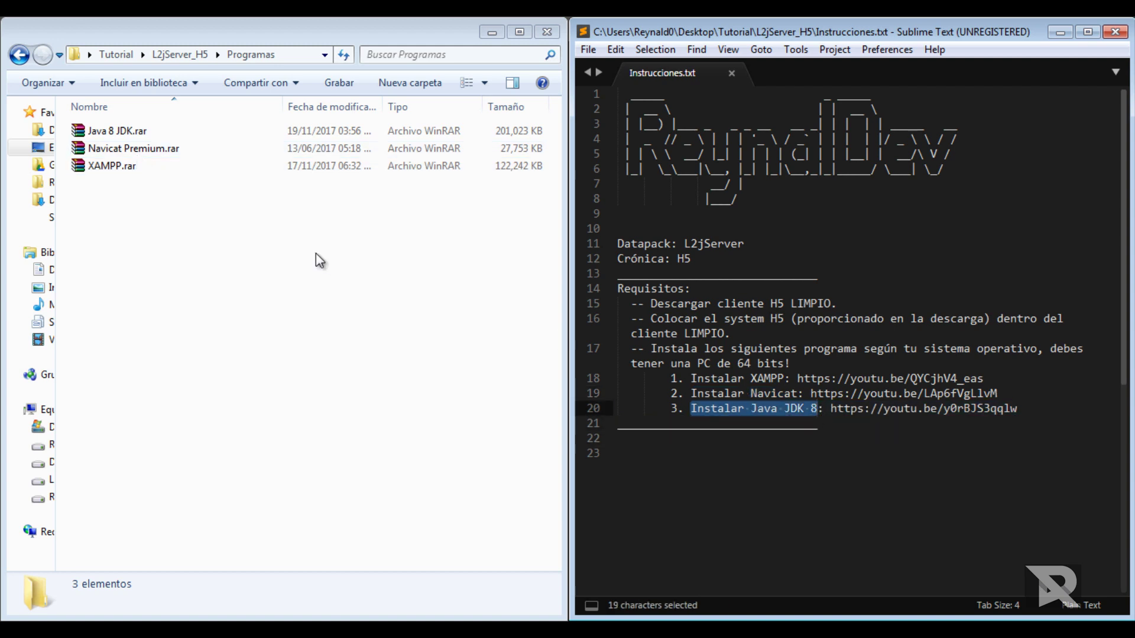
click(147, 131)
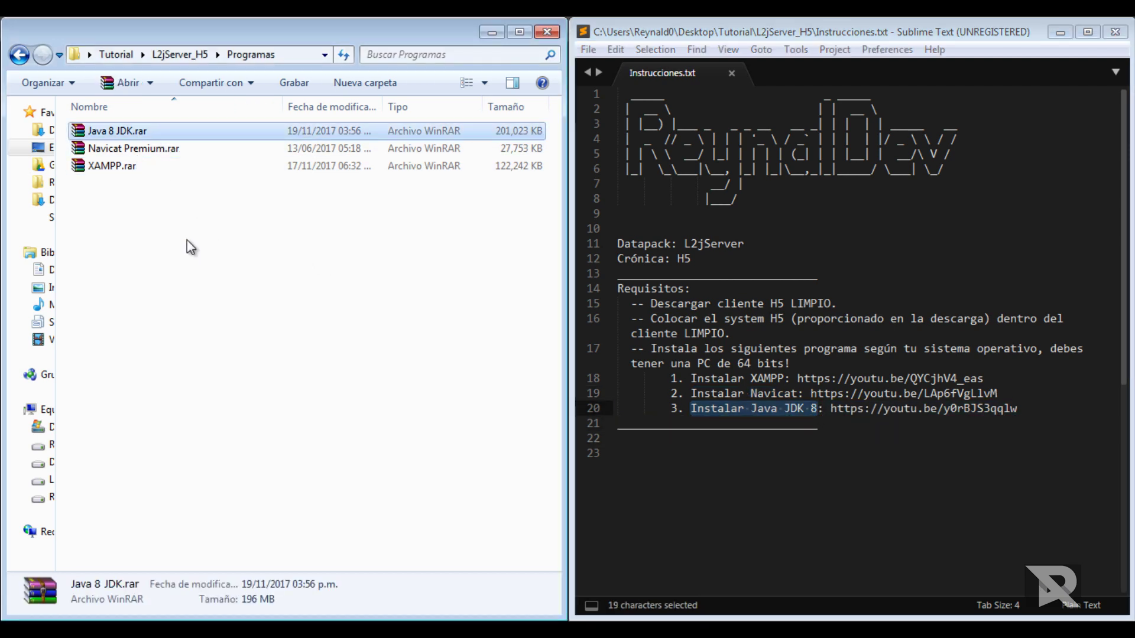
click(818, 379)
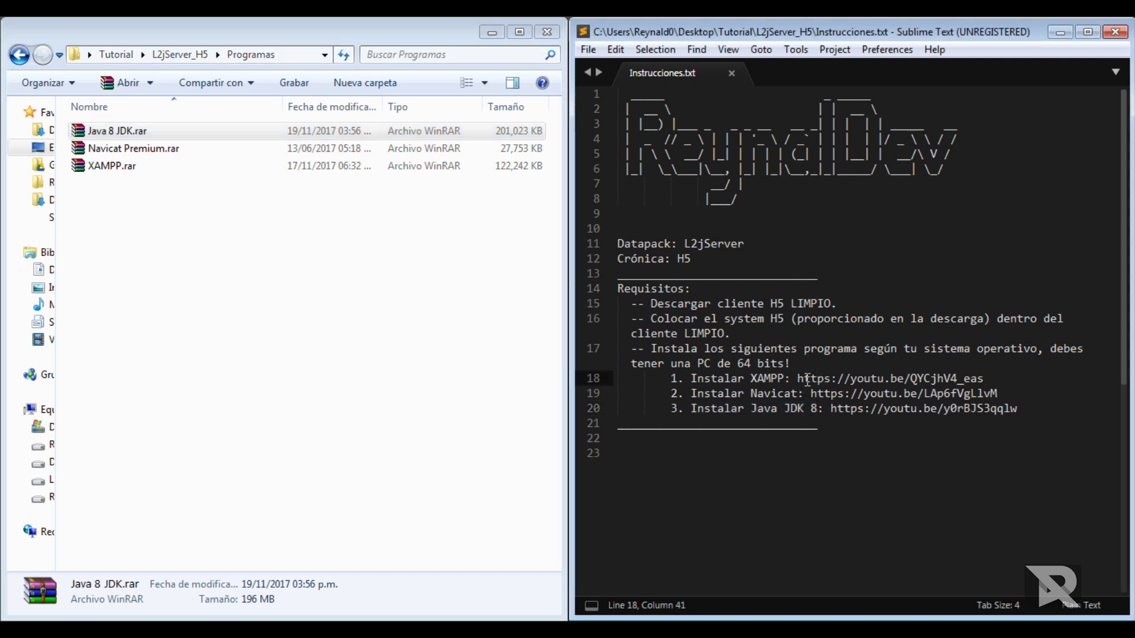
click(883, 378)
Step: Return to the L2jServer_H5 folder and highlight the XAMPP installation video link in Instrucciones.txt
click(18, 59)
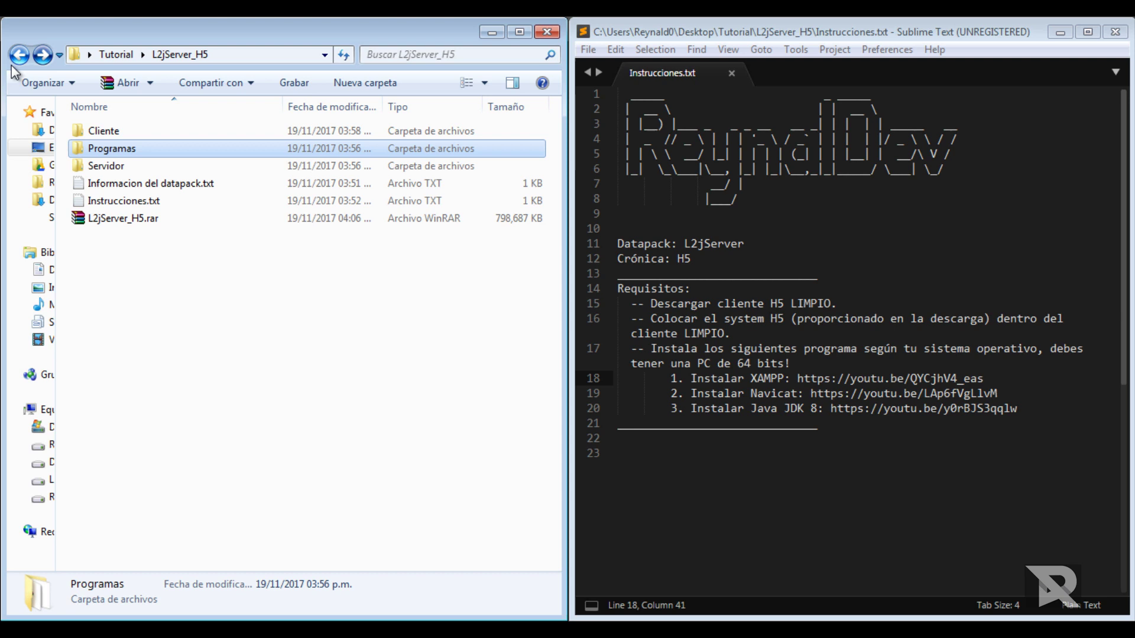
click(151, 218)
click(145, 201)
drag(797, 378, 933, 383)
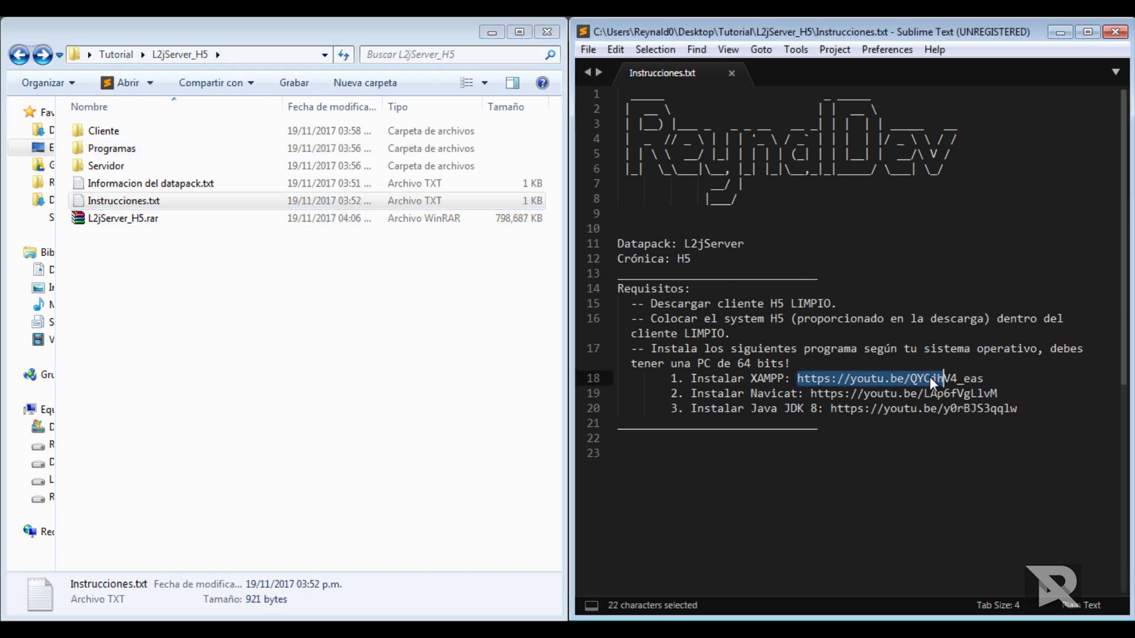
click(189, 283)
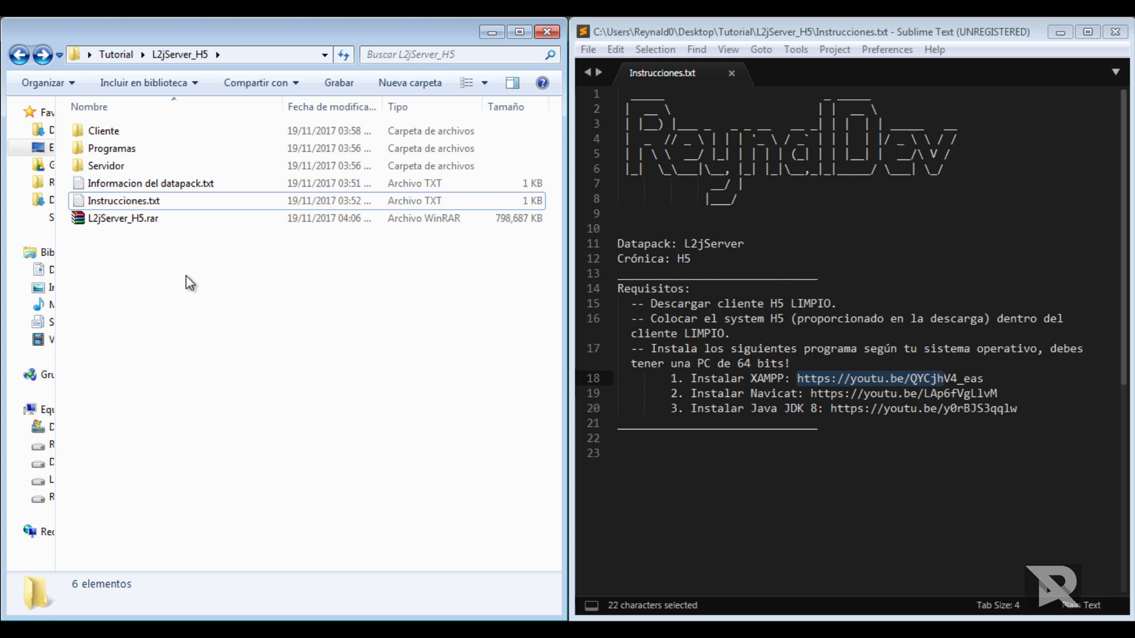
Step: Launch the XAMPP Control Panel and start the MySQL module
key(super)
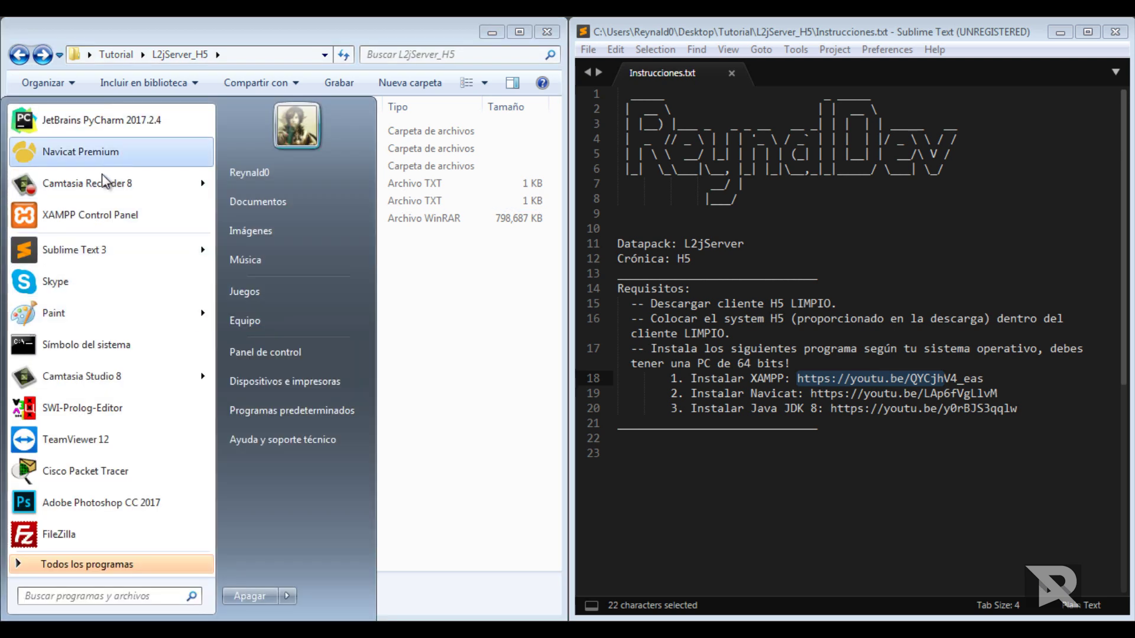
click(92, 221)
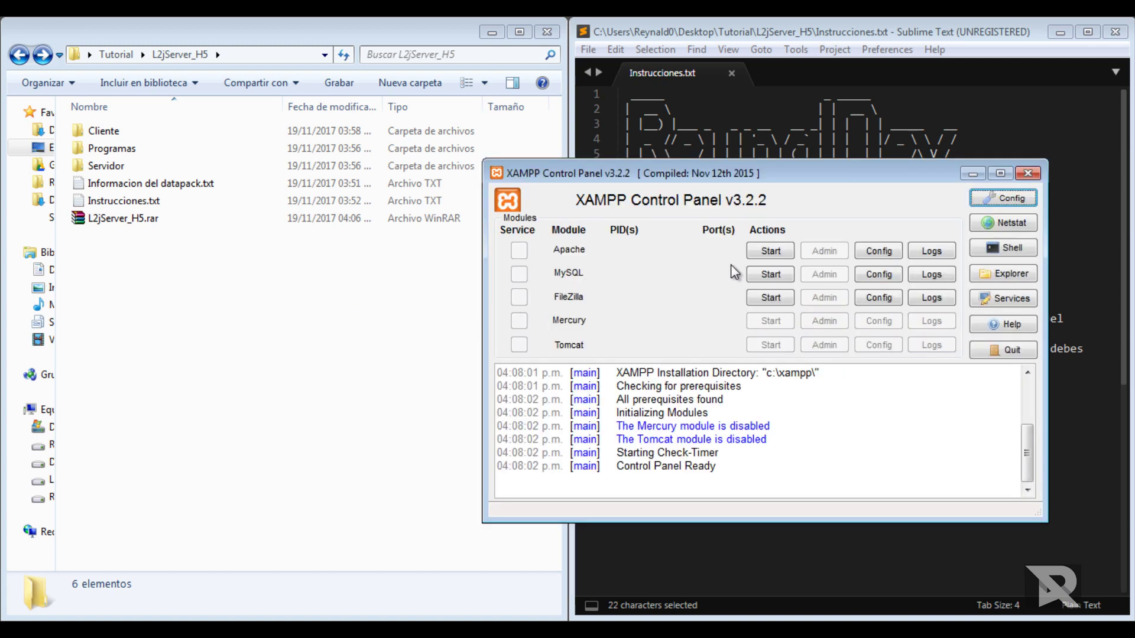
click(768, 275)
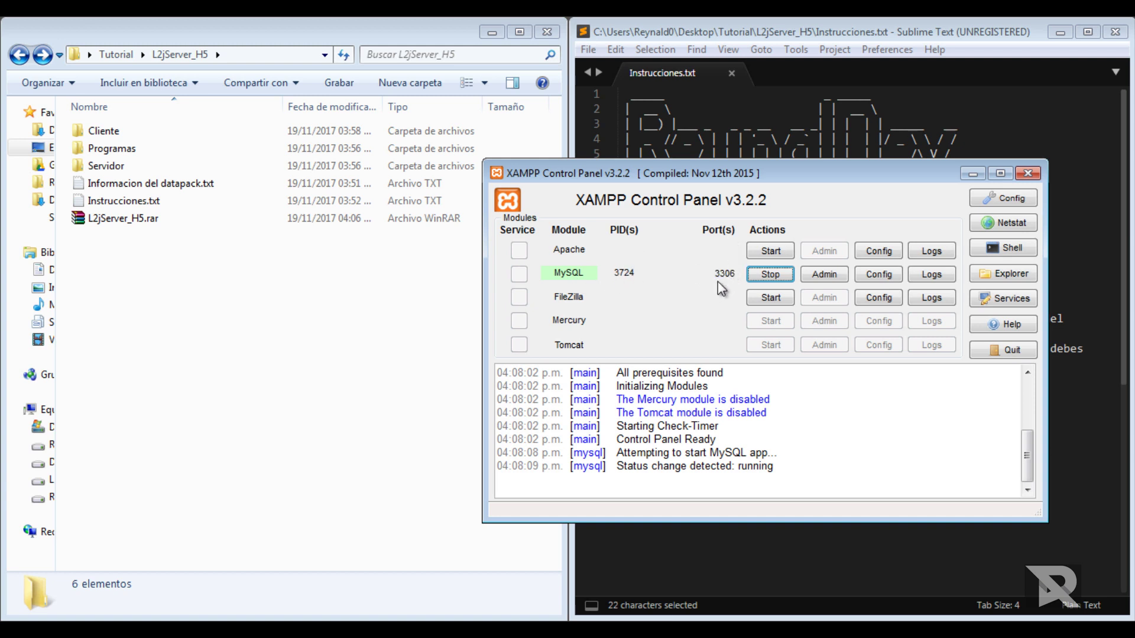
click(776, 469)
drag(759, 471, 774, 442)
click(774, 441)
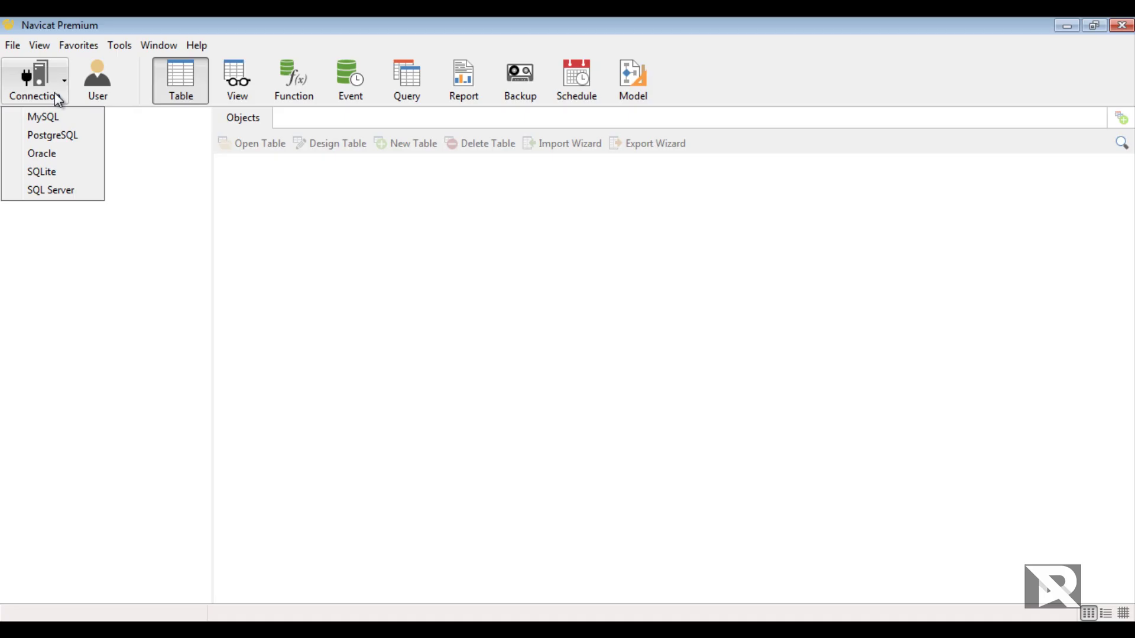
Step: Create a MySQL connection named localhost with host 127.0.0.1, keeping the default port, user name and blank password, and open it
click(75, 122)
text(localhost)
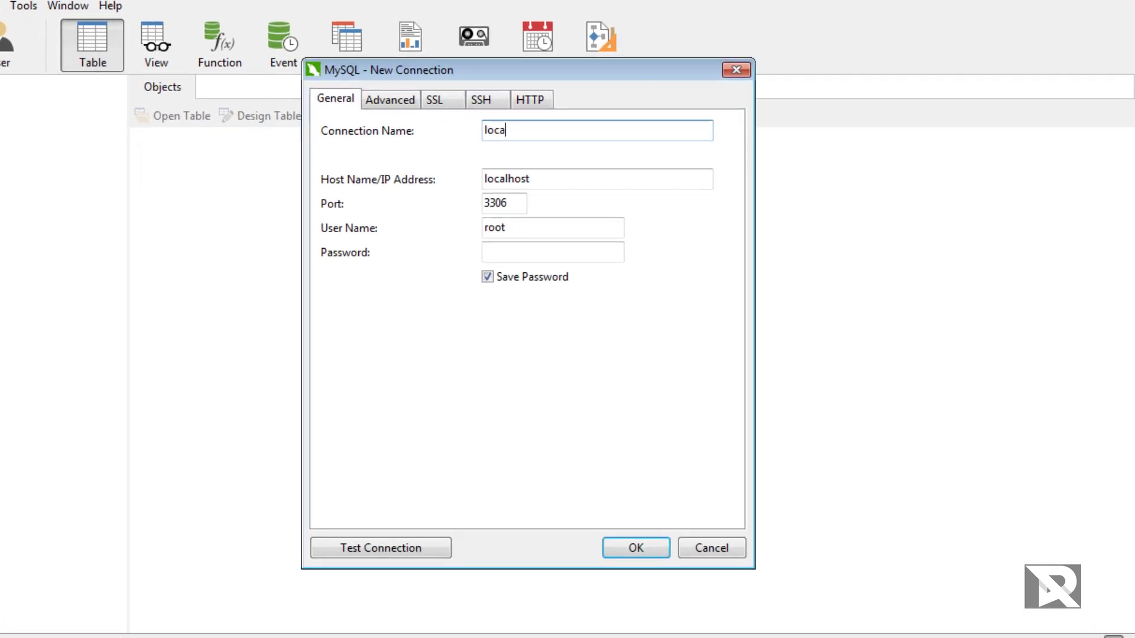
key(Tab)
key(BackSpace)
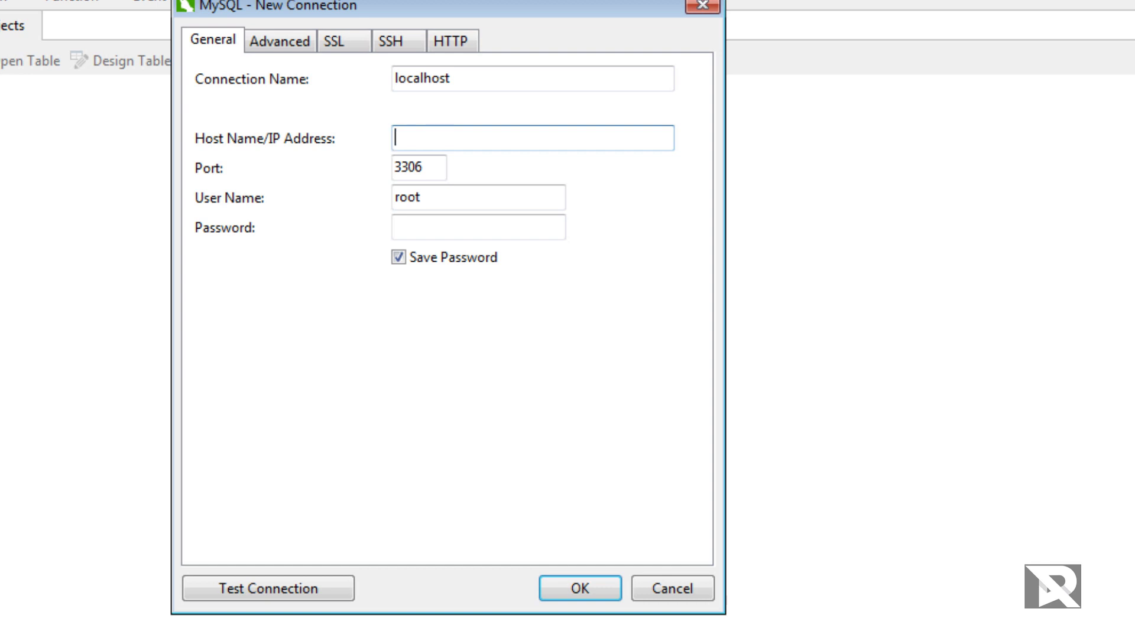
text(127.0.0.1)
key(Tab)
drag(431, 168, 342, 179)
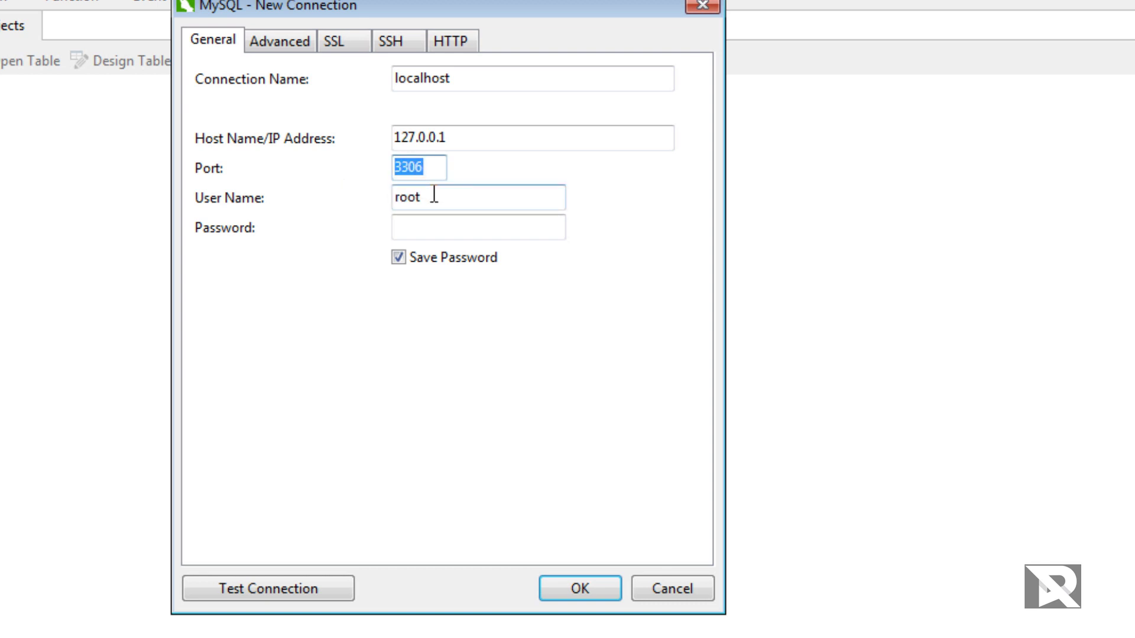
key(Tab)
click(433, 228)
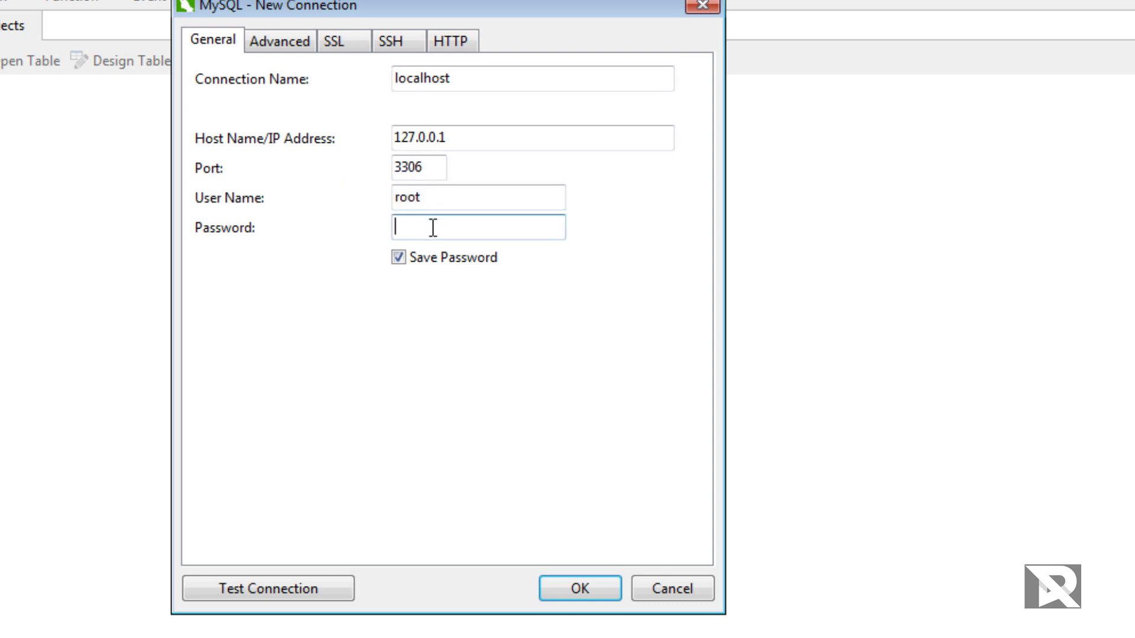
click(576, 587)
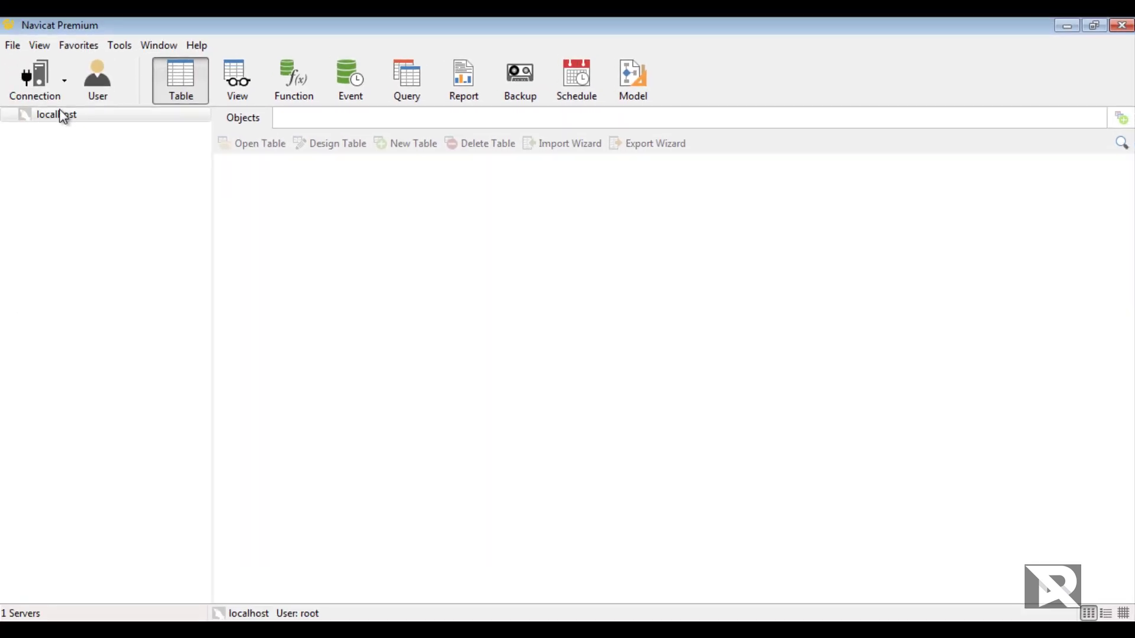
double_click(60, 117)
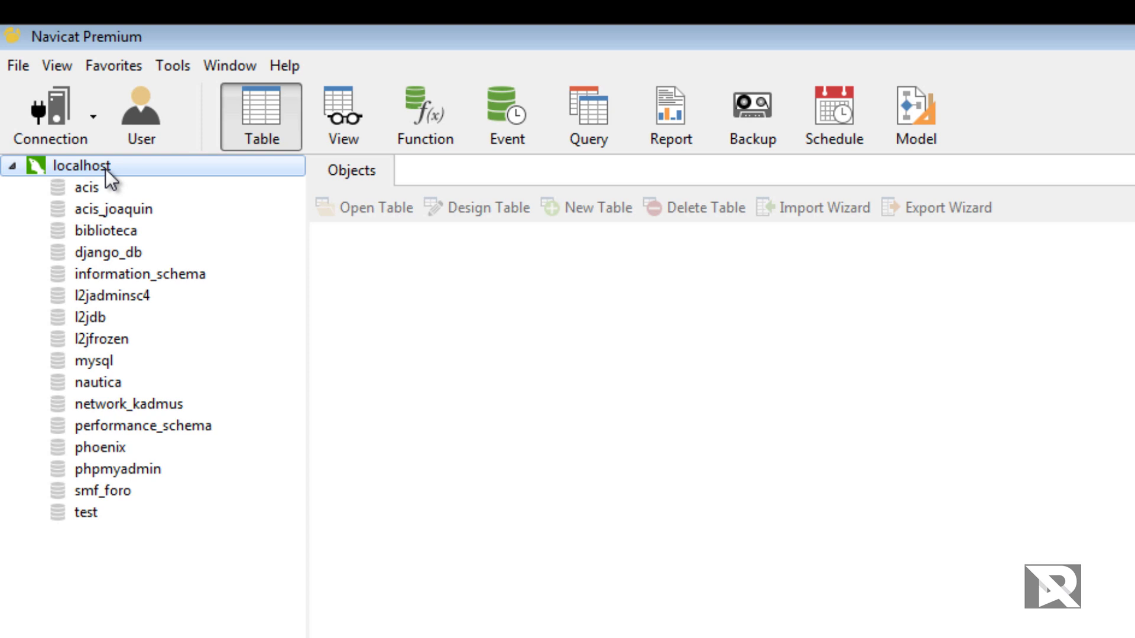
Step: Create a database named l2jserver with the utf8 -- UTF-8 Unicode character set on the localhost connection and select it
right_click(107, 169)
click(190, 396)
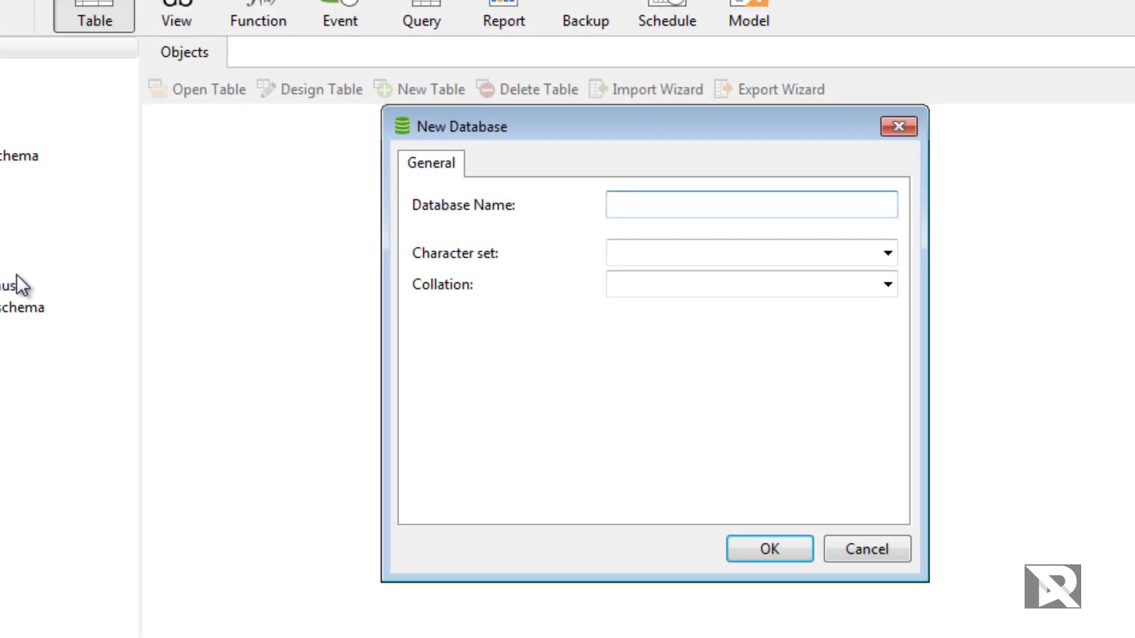
text(l2jserver)
click(798, 252)
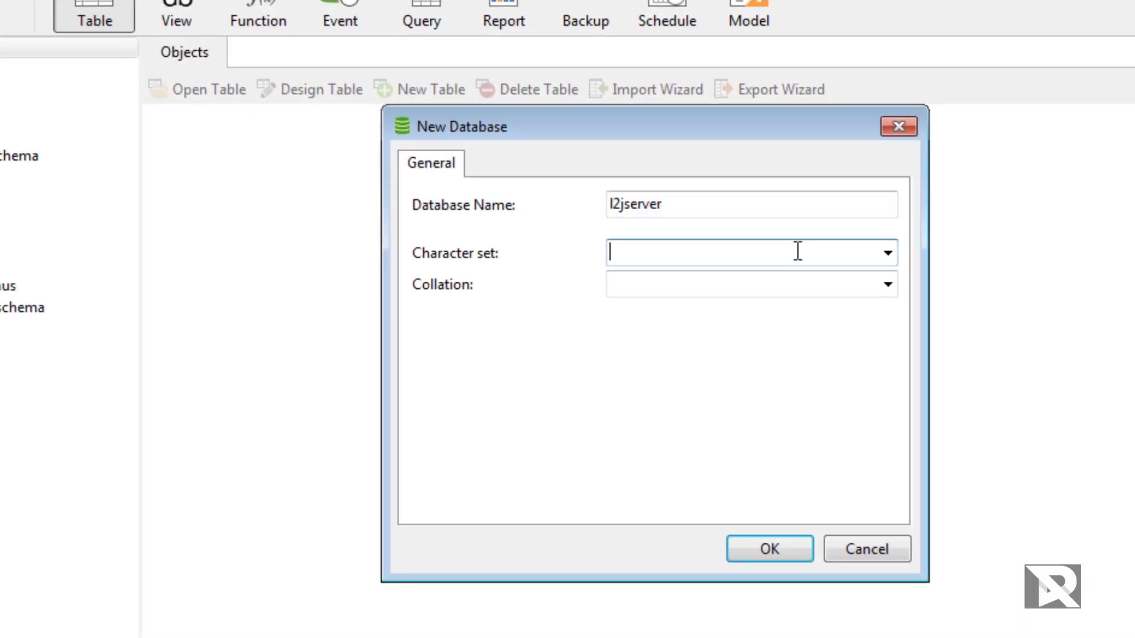
text(ut)
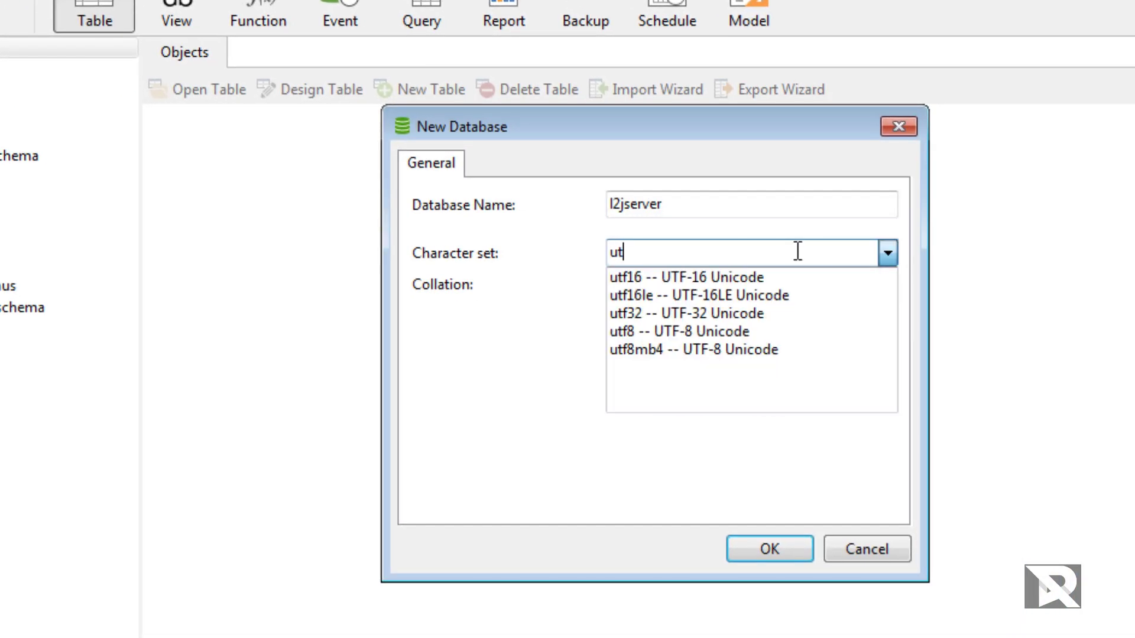
text(f)
key(Down)
key(Down)
key(Down)
key(Down)
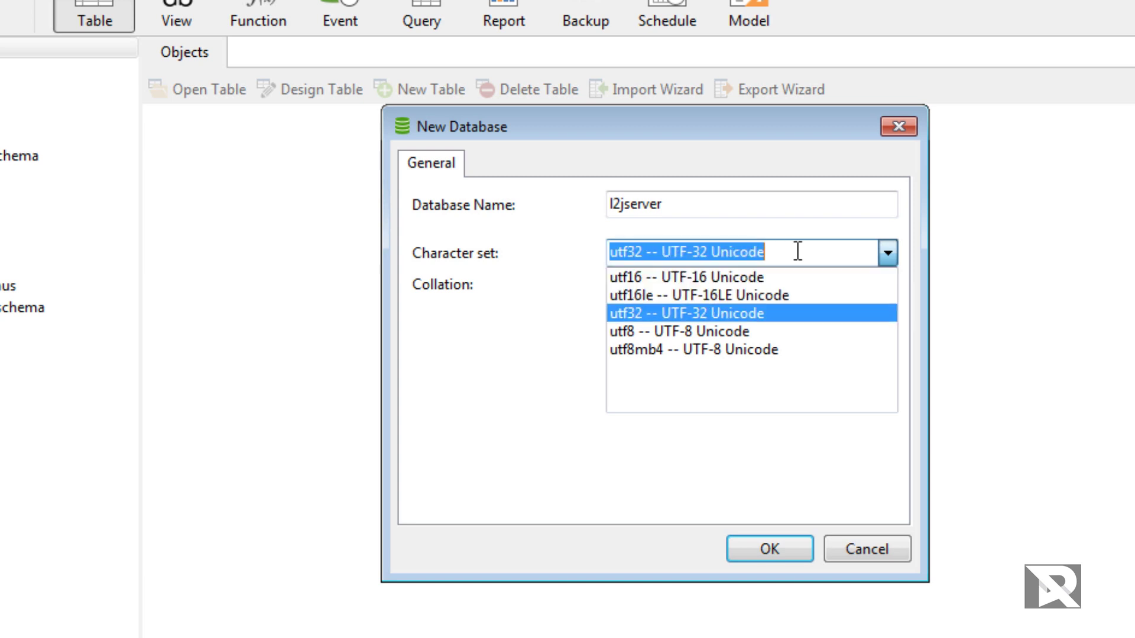
key(Return)
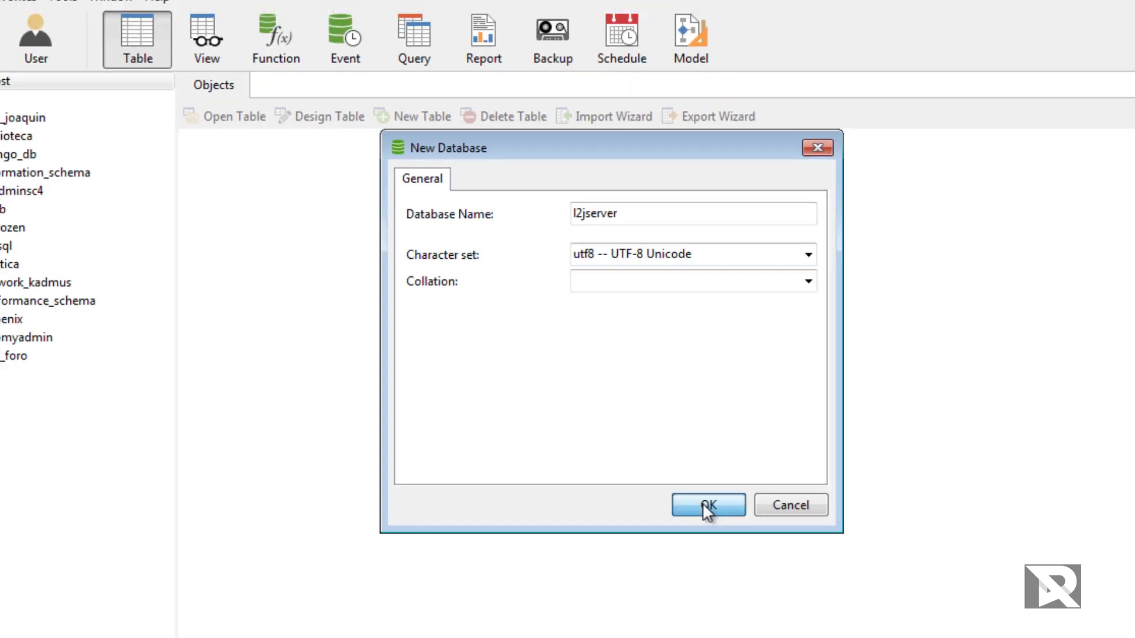
click(767, 549)
click(80, 252)
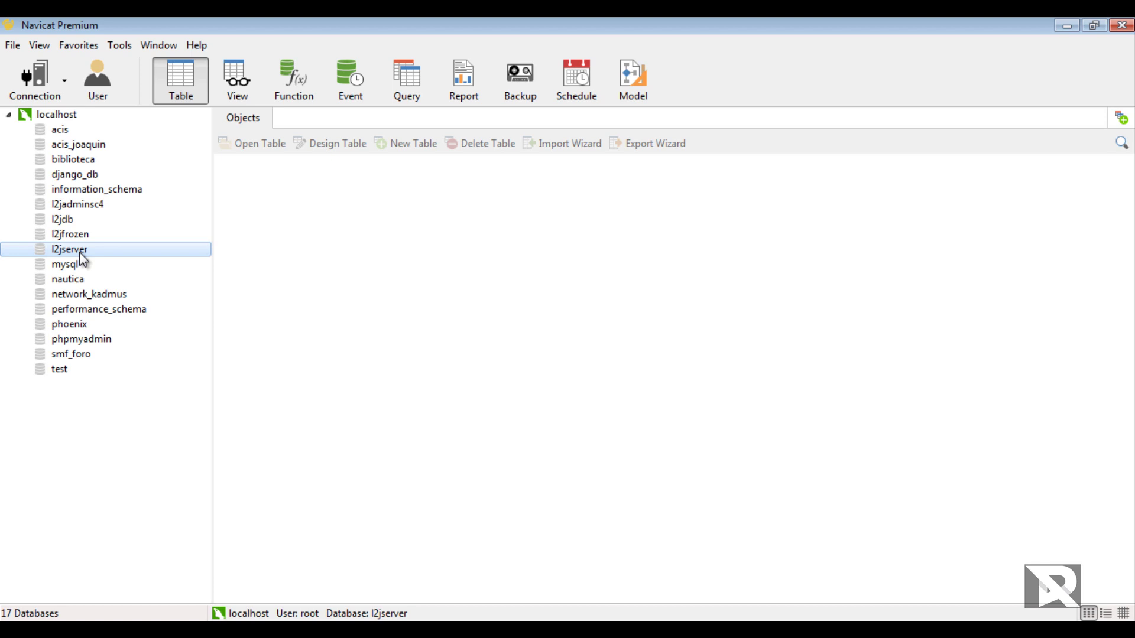
Step: Switch to the file explorer and open the tools folder inside Servidor
key(alt+Tab)
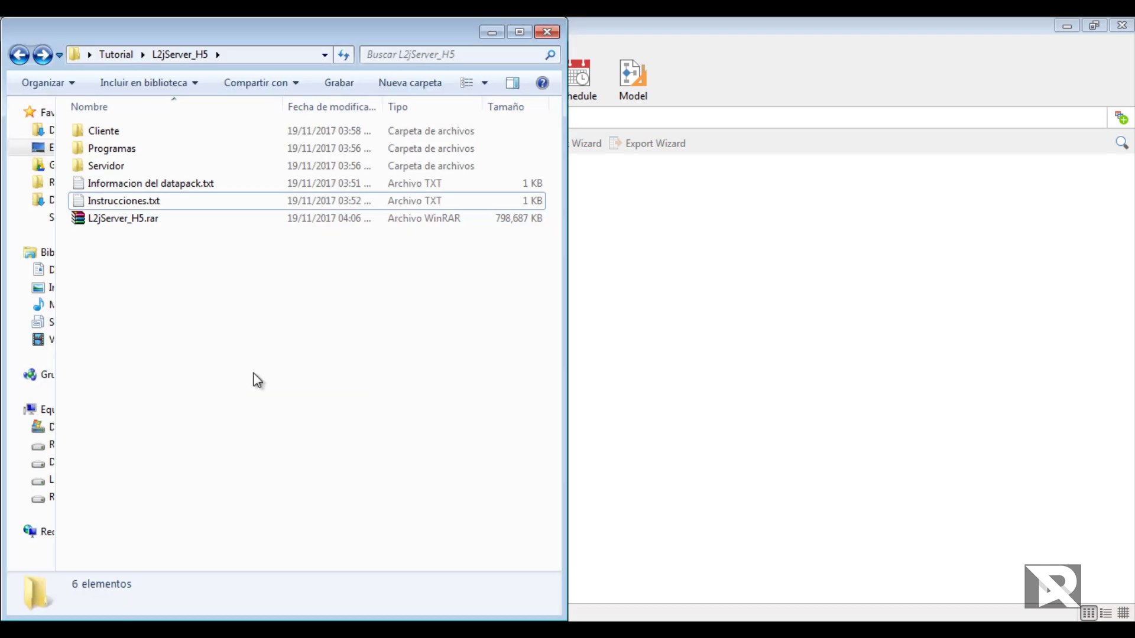
click(129, 169)
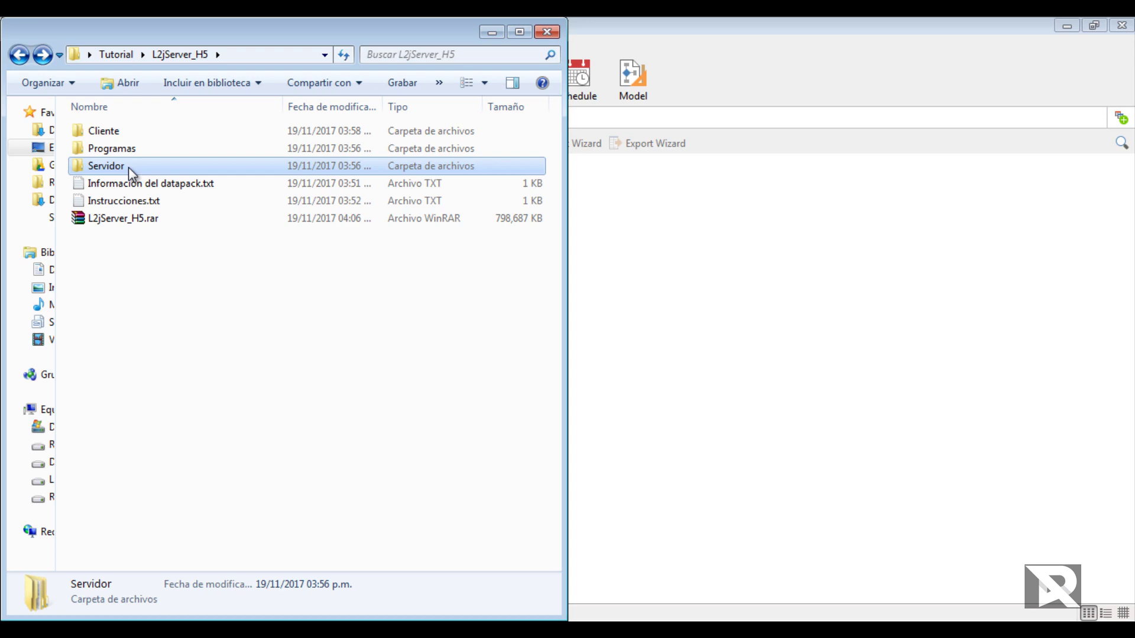
double_click(128, 166)
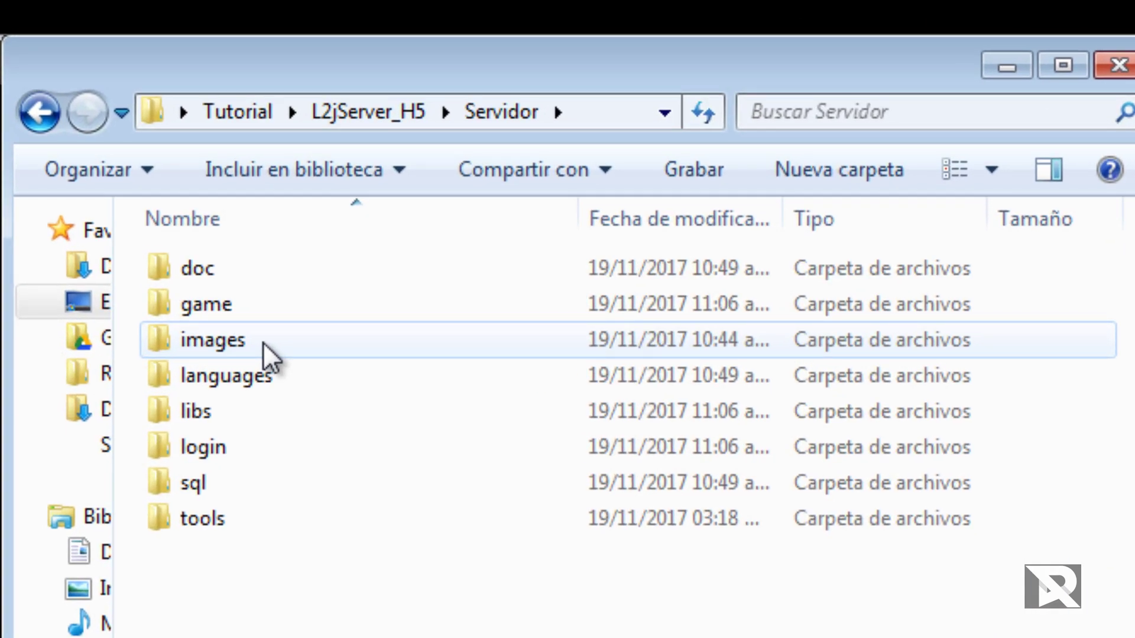
key(Down)
key(Down)
key(Down)
key(Down)
key(Down)
key(Down)
key(Down)
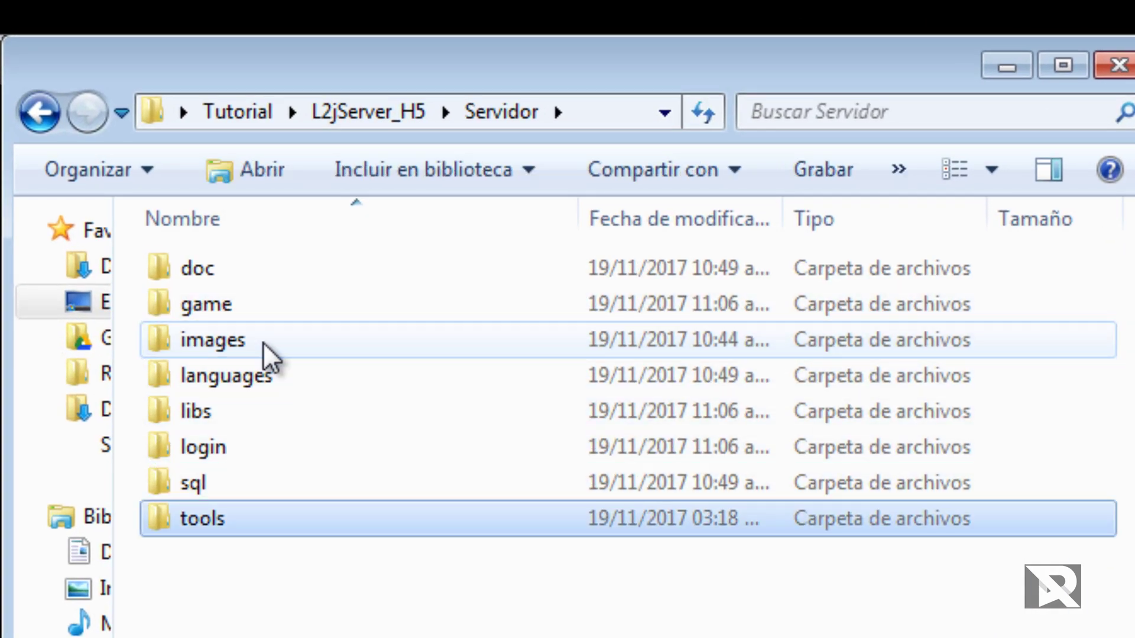
key(Return)
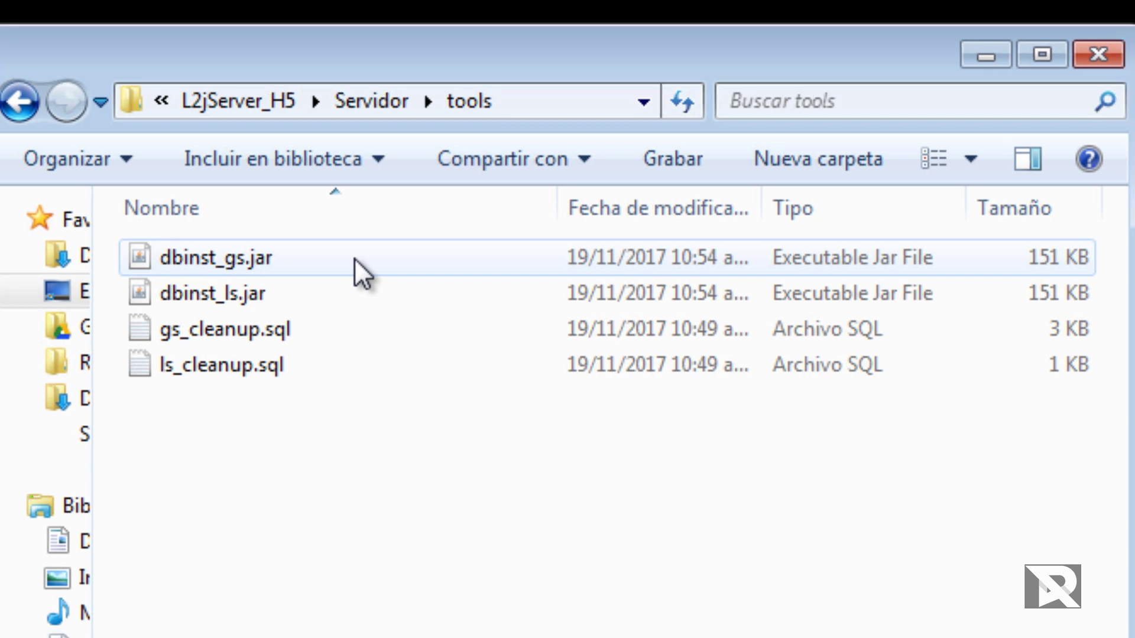
Step: Run dbinst_gs.jar and connect to the l2jserver database, keeping host localhost, port 3306, username root and a blank password
double_click(375, 268)
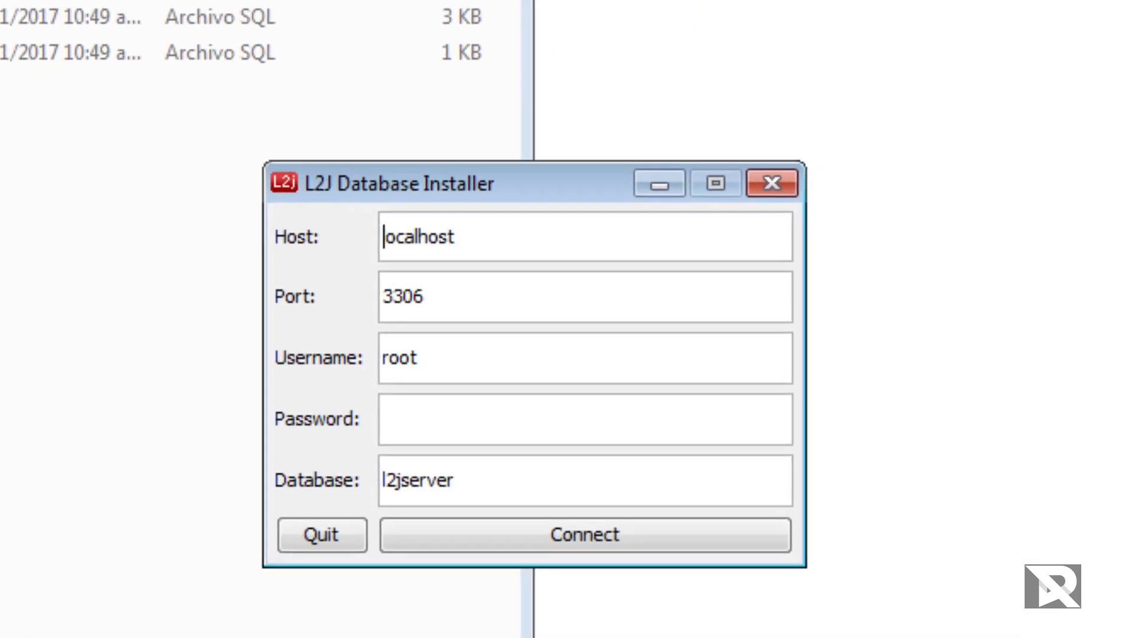
drag(457, 237, 378, 231)
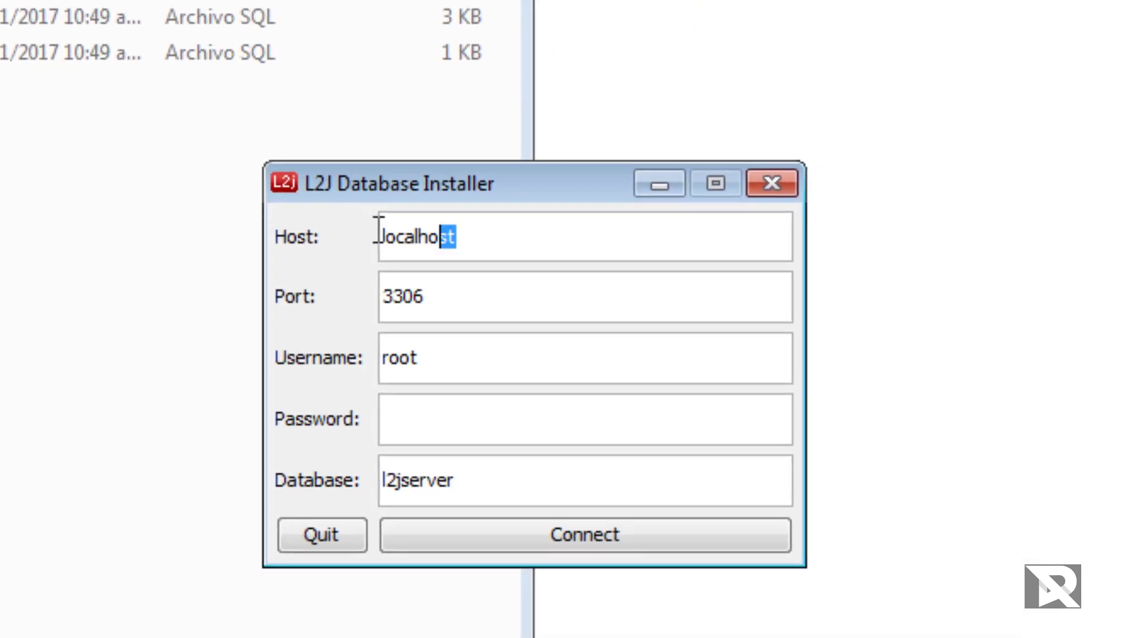
click(460, 313)
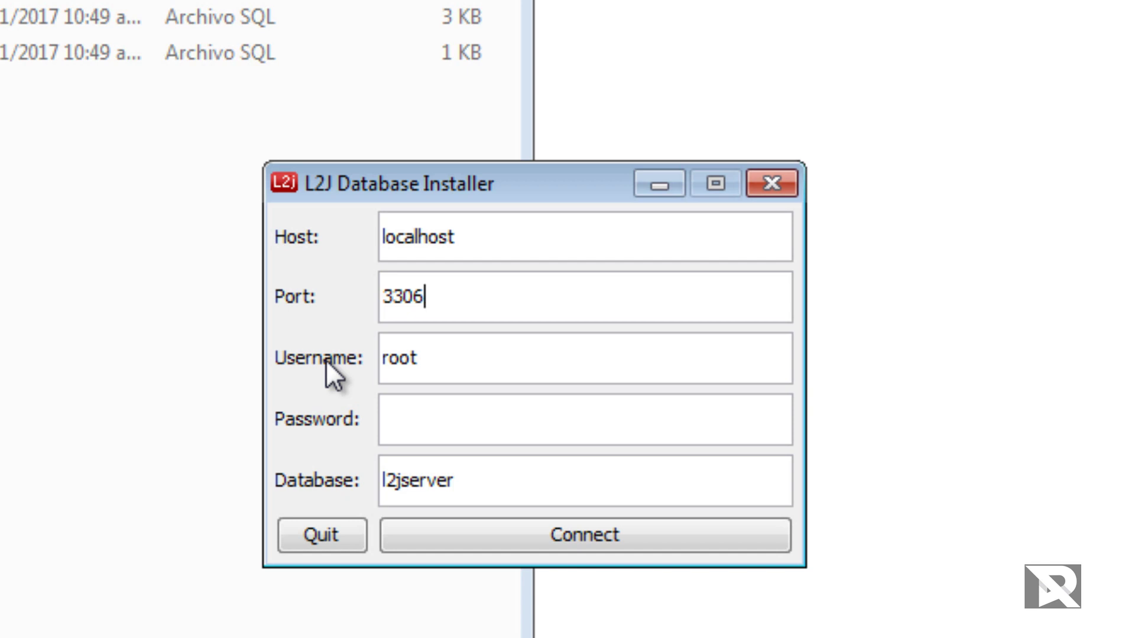
drag(525, 357, 334, 363)
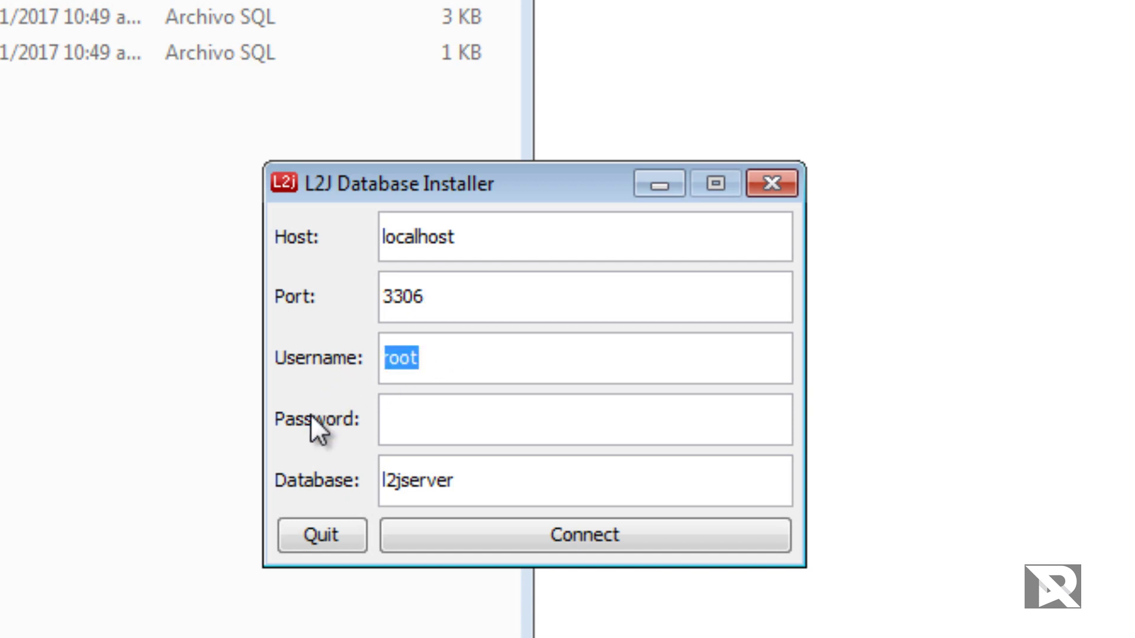
click(414, 418)
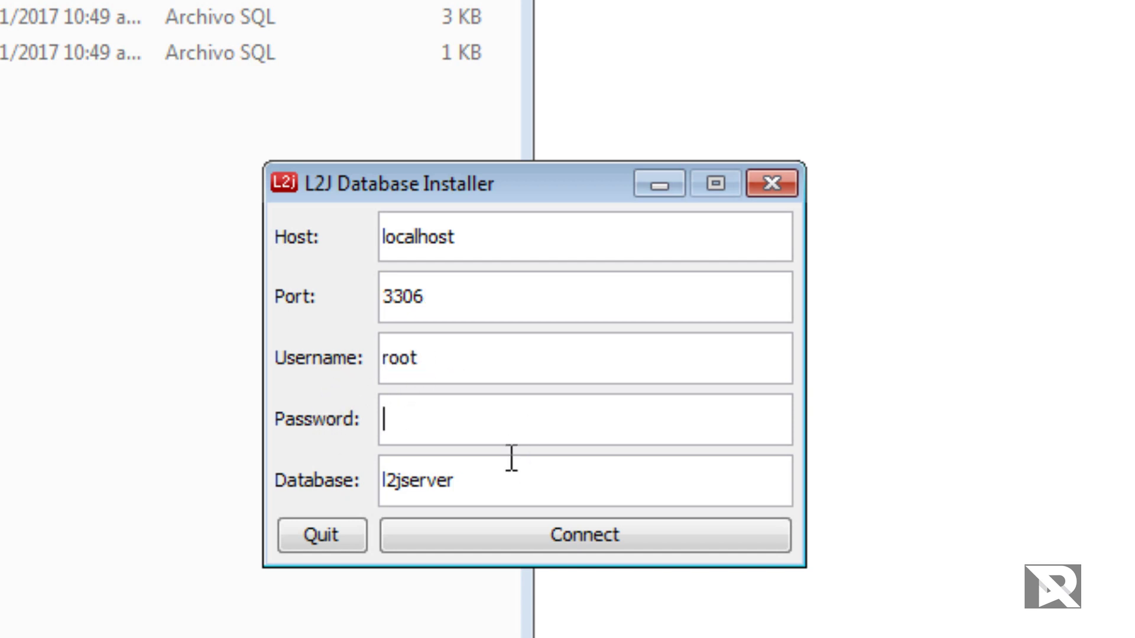
click(480, 488)
click(491, 531)
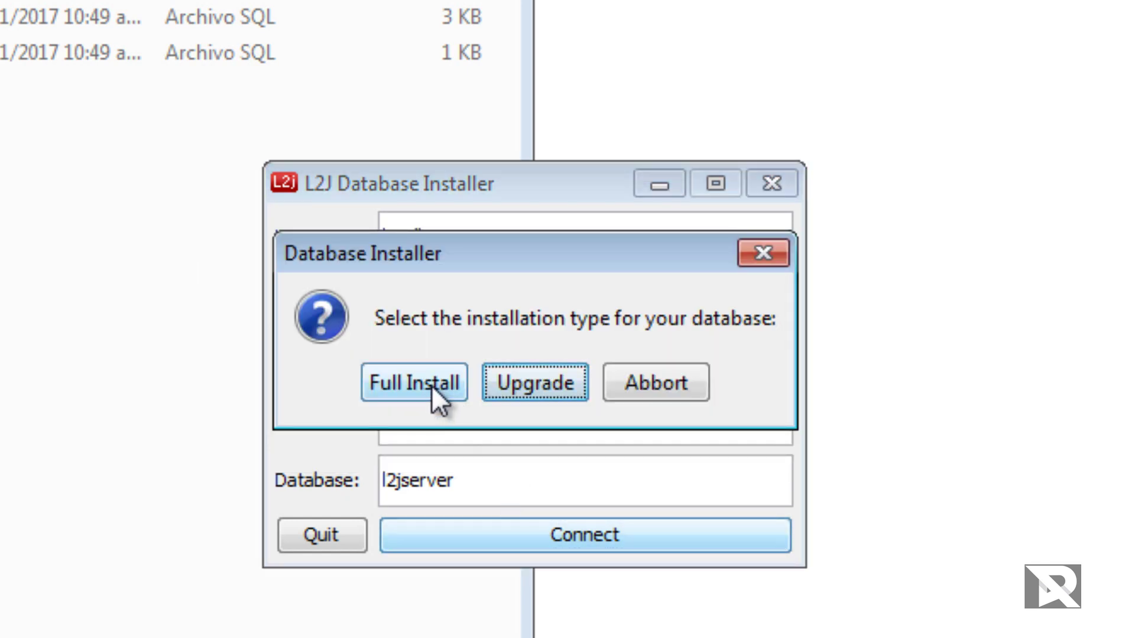
Step: Perform a full install of the game server database including the custom and mod tables, and close the installer
click(431, 385)
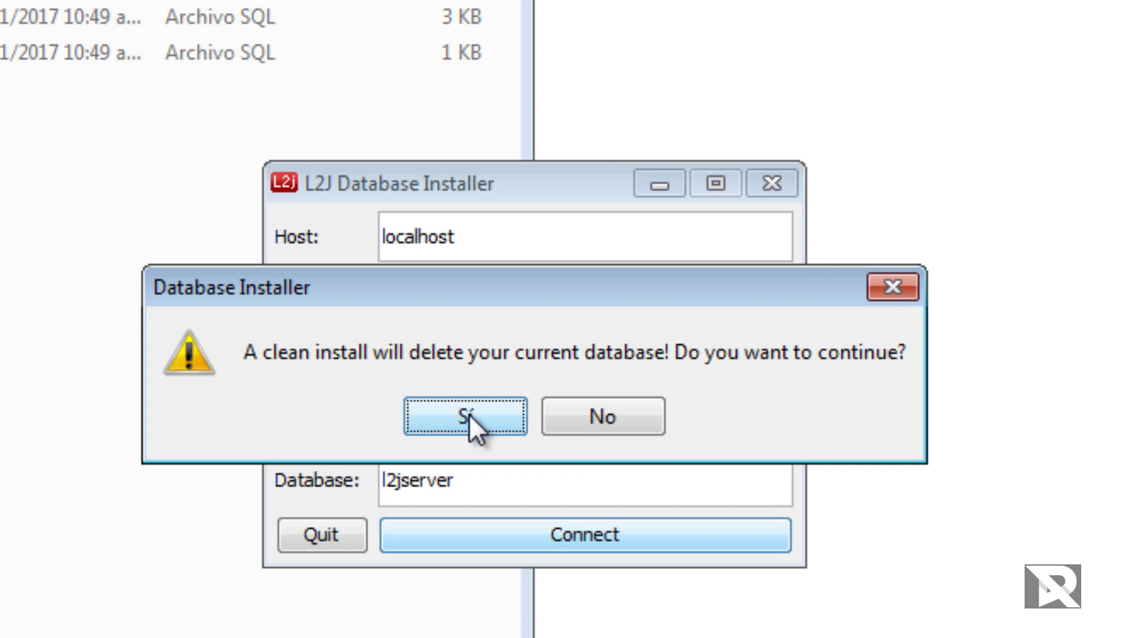
click(469, 414)
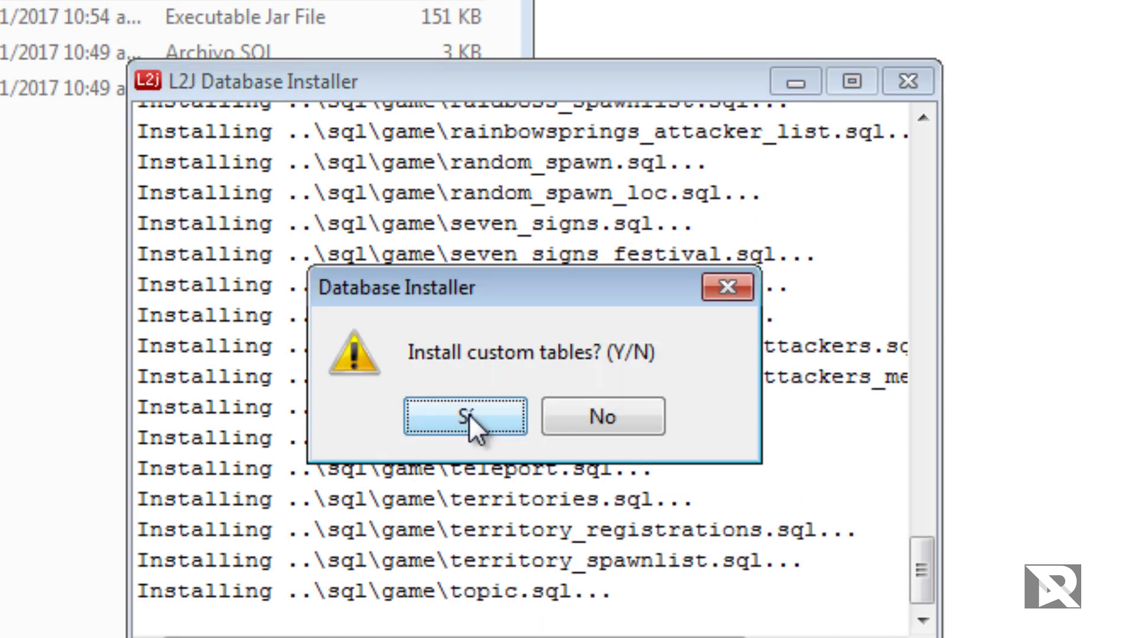
click(470, 413)
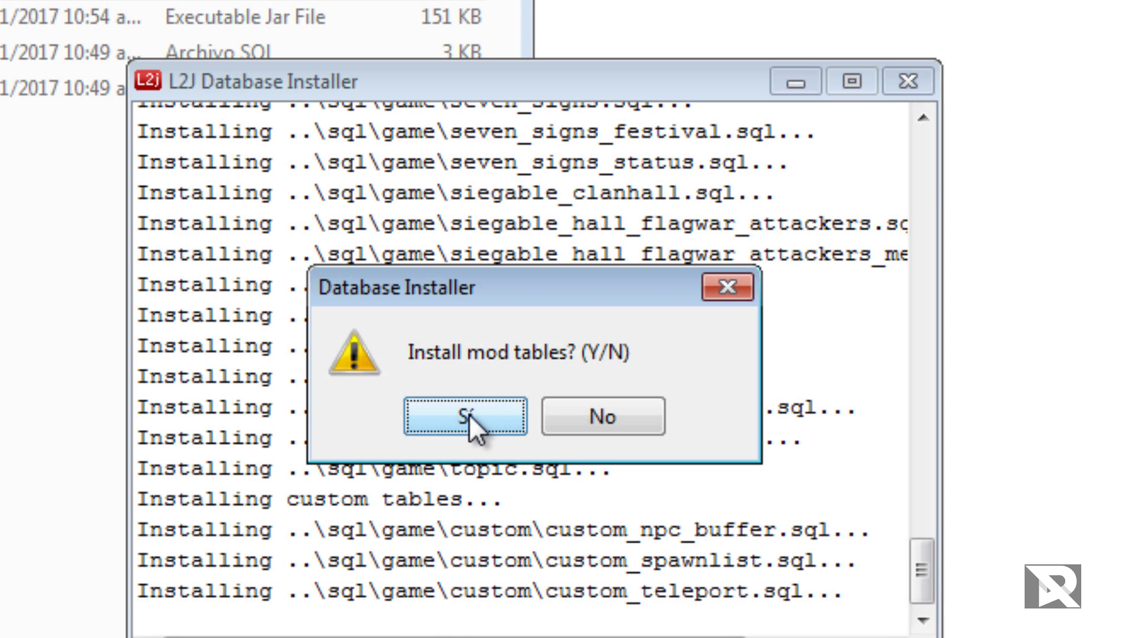
click(469, 414)
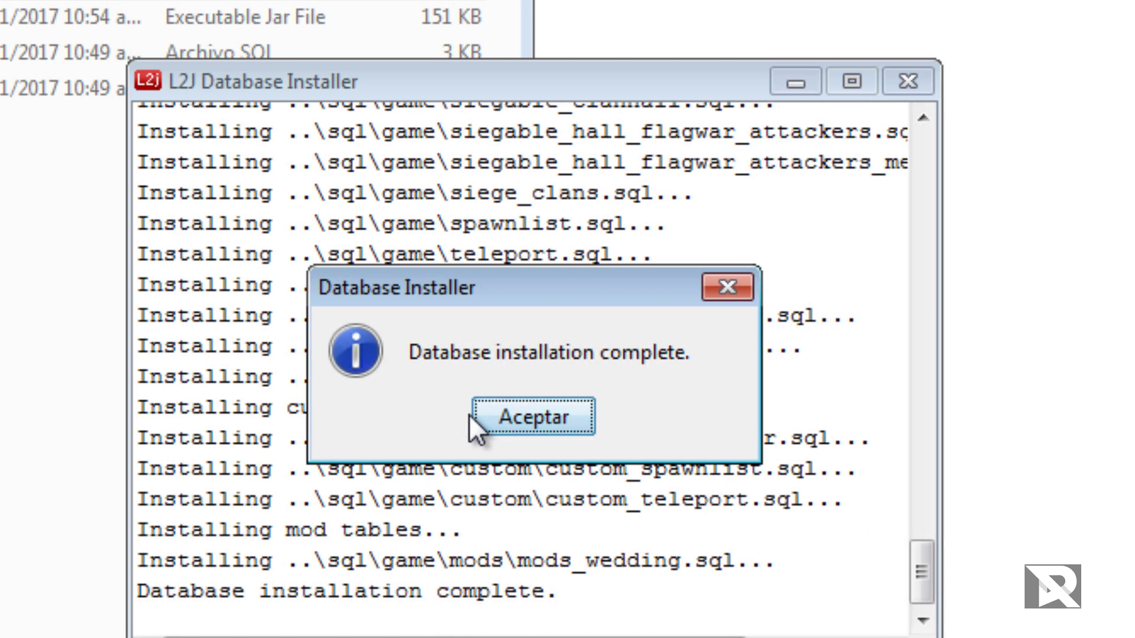
click(530, 413)
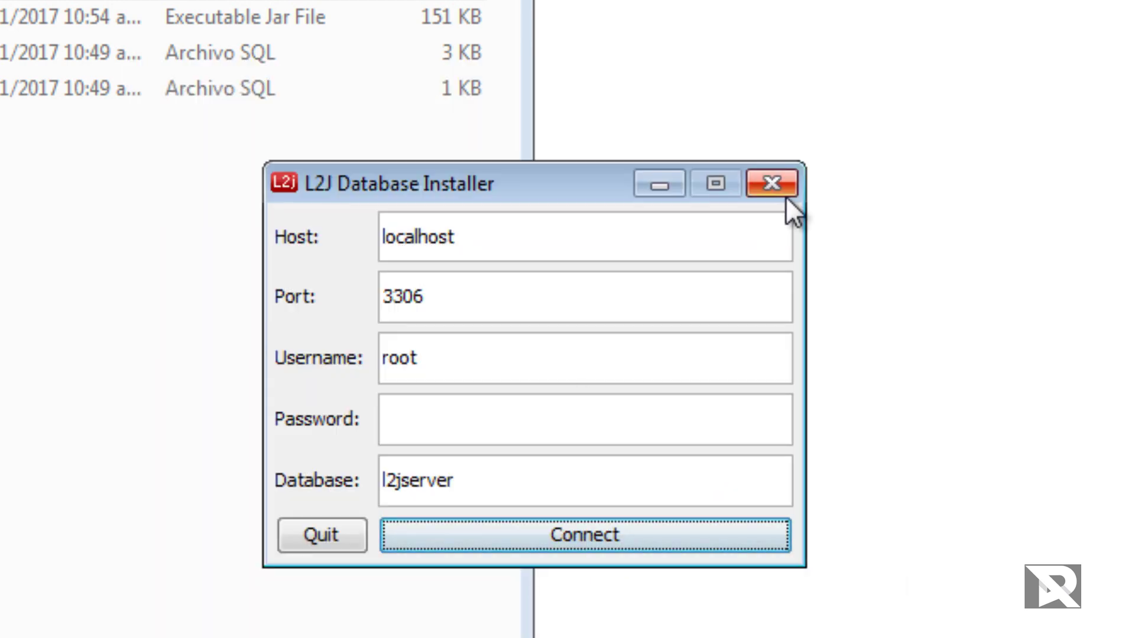
click(785, 196)
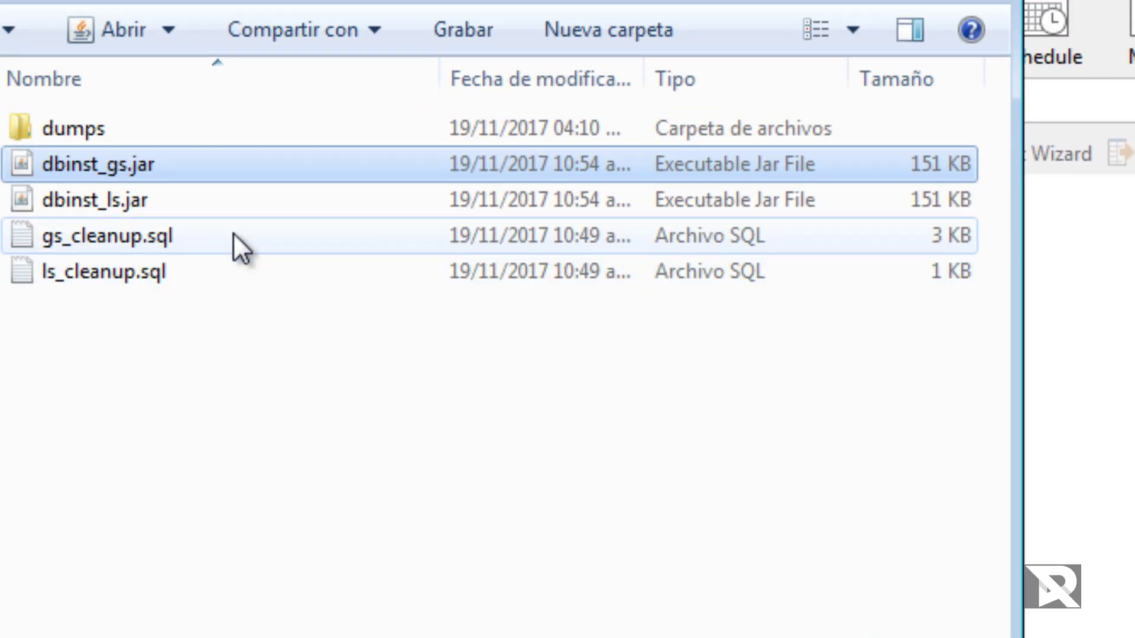
Step: Run dbinst_ls.jar and connect to l2jserver with the default localhost, 3306 and root settings and a blank password
click(187, 201)
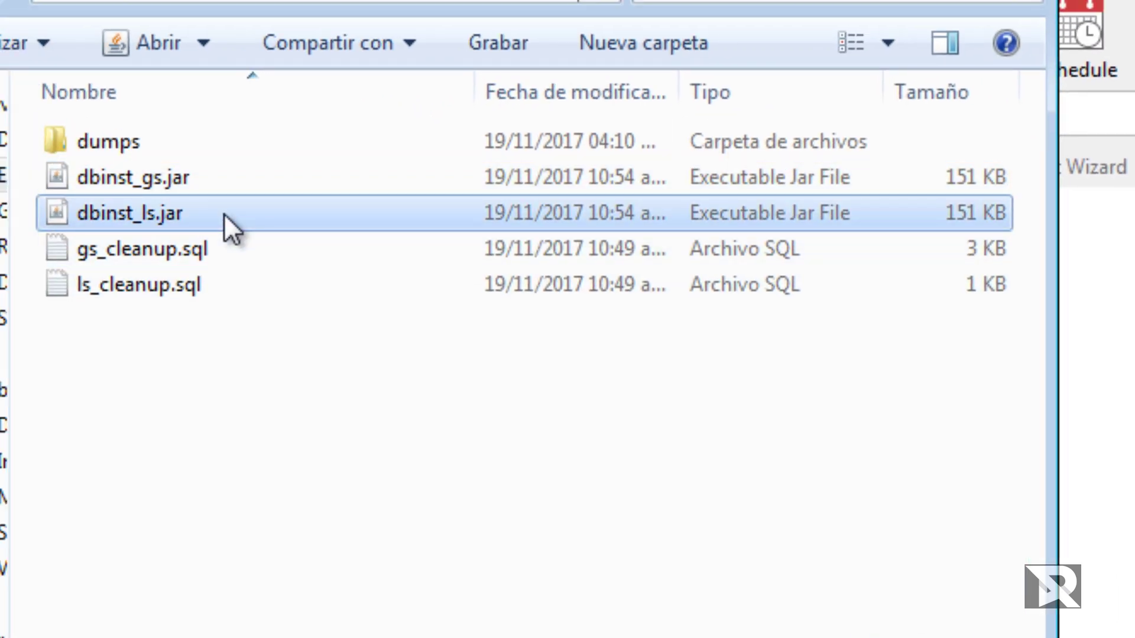
double_click(224, 213)
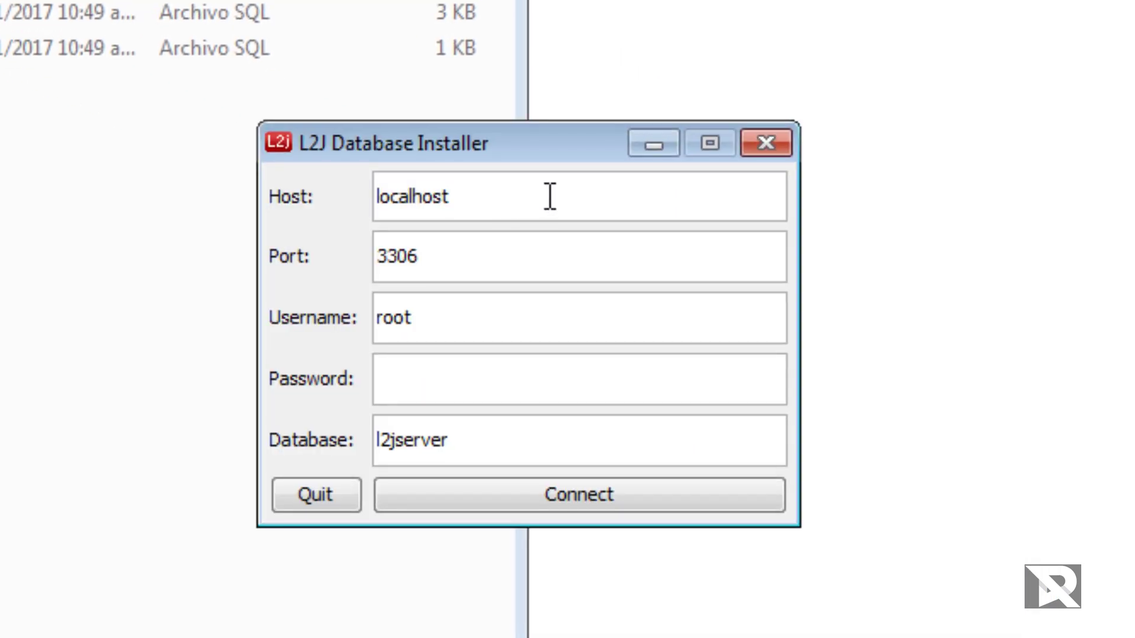
click(482, 272)
click(472, 312)
click(427, 390)
click(472, 447)
click(502, 493)
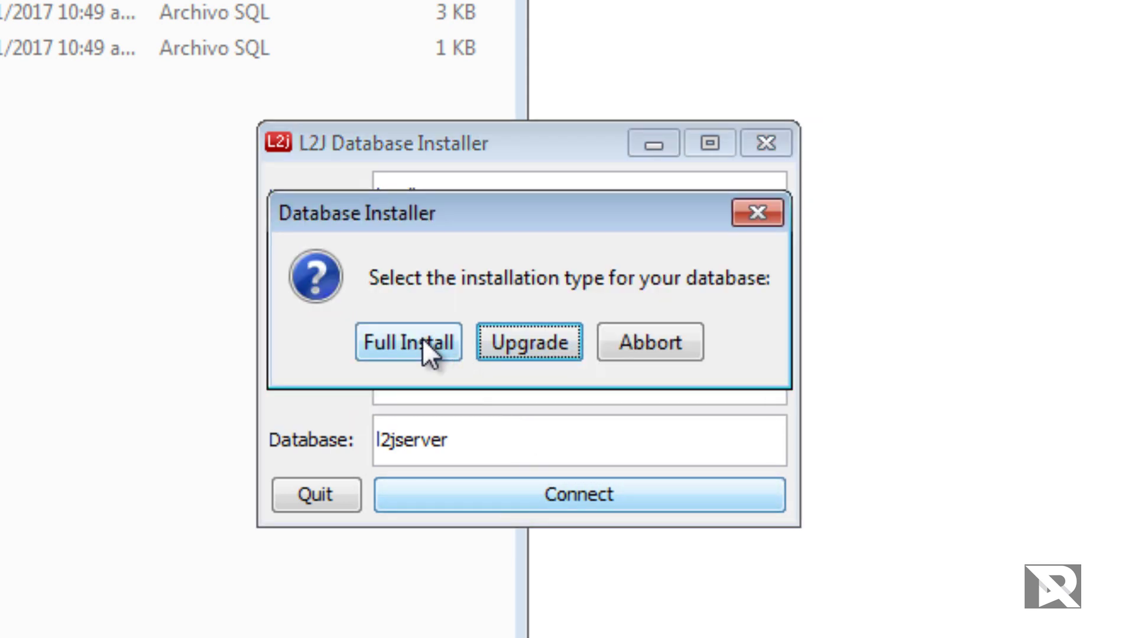
Step: Perform a full install of the login server database, accepting deletion of the current data, and close the installer
click(422, 345)
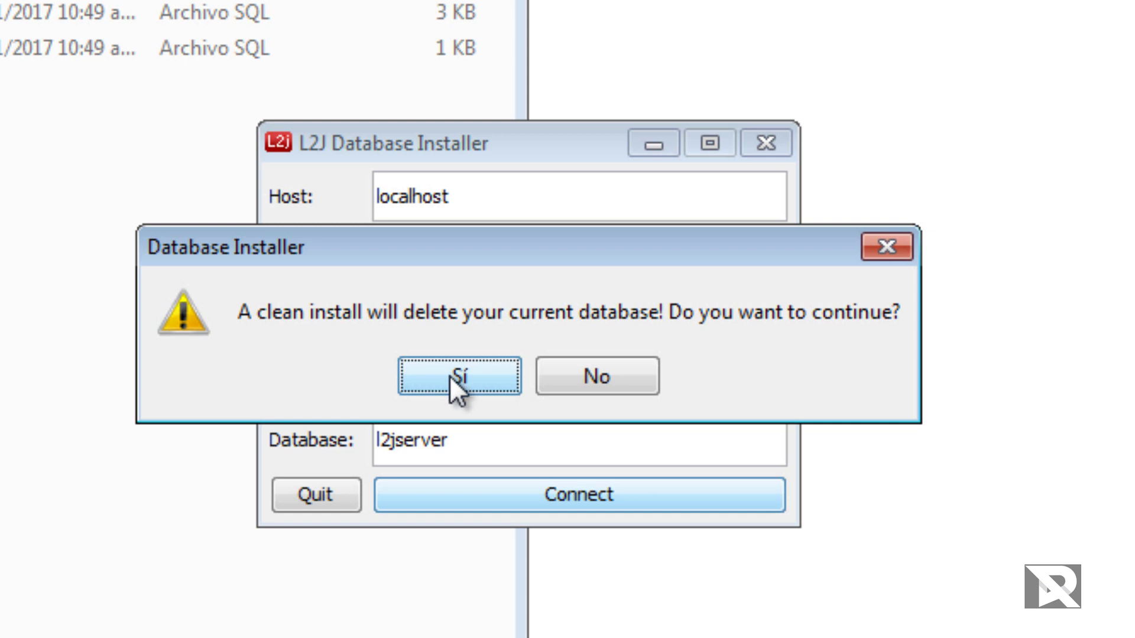
click(450, 377)
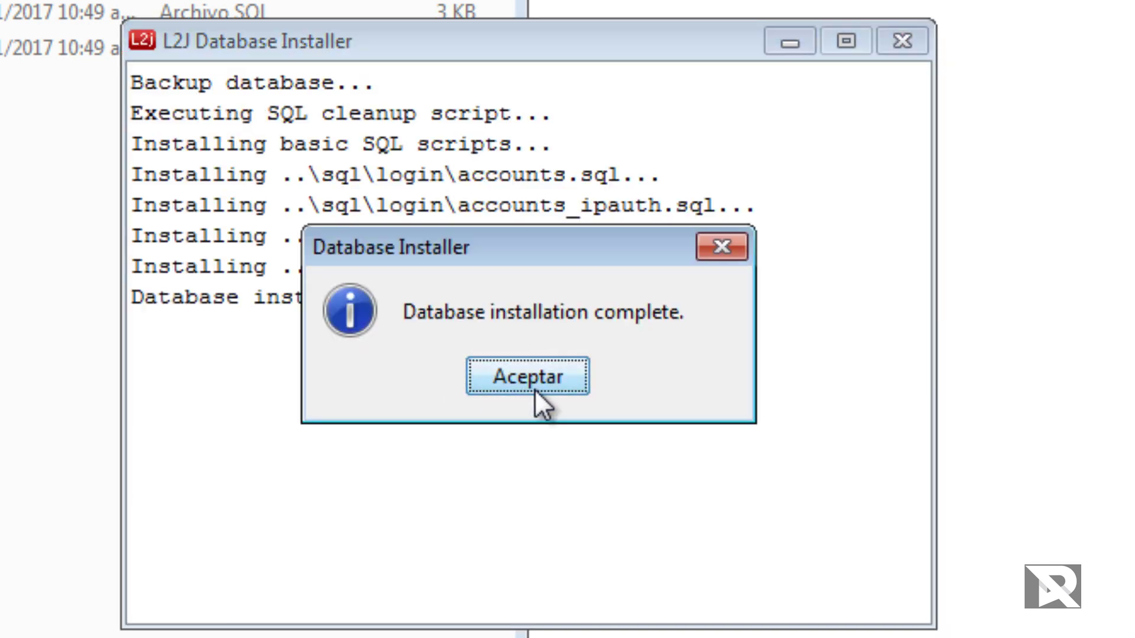
click(529, 383)
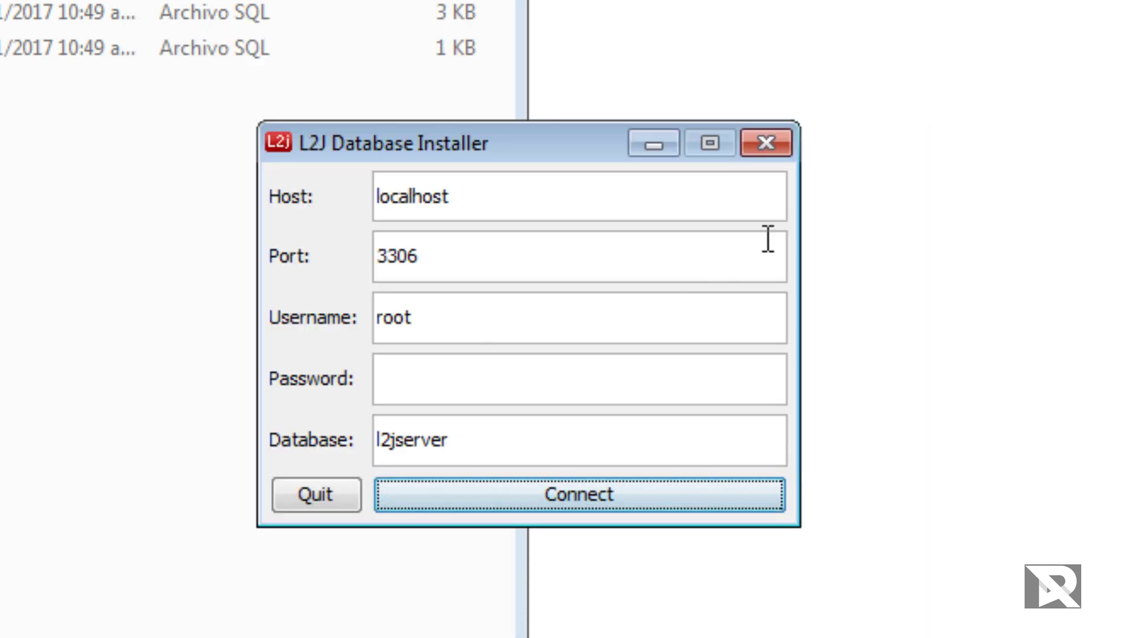
click(746, 178)
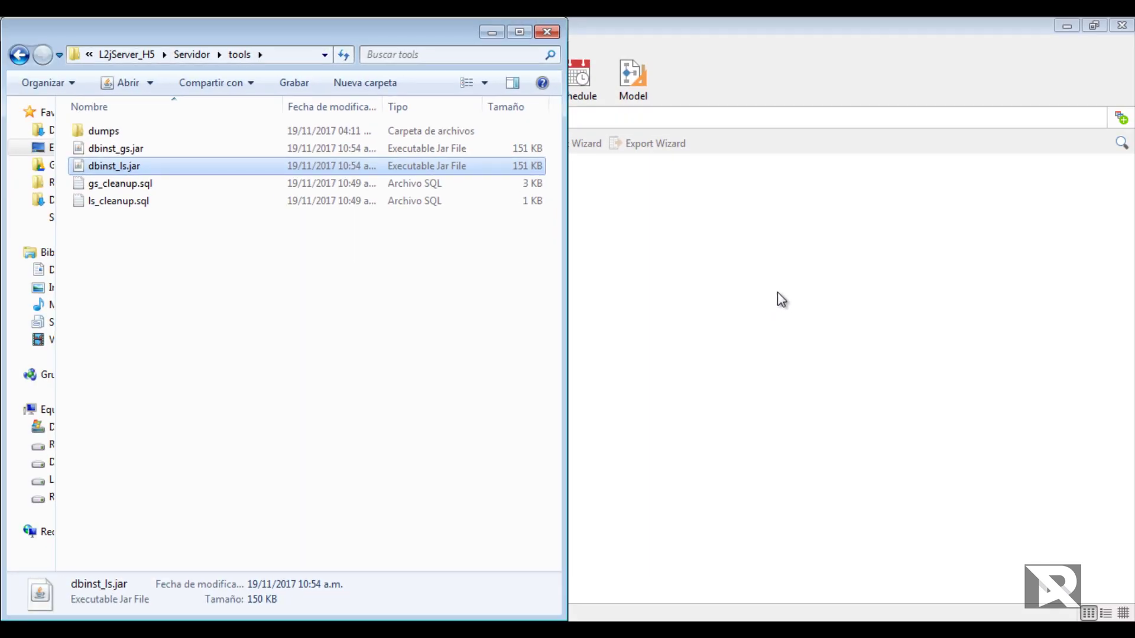
Step: Switch to Navicat Premium and open the l2jserver database to check its installed tables
click(778, 292)
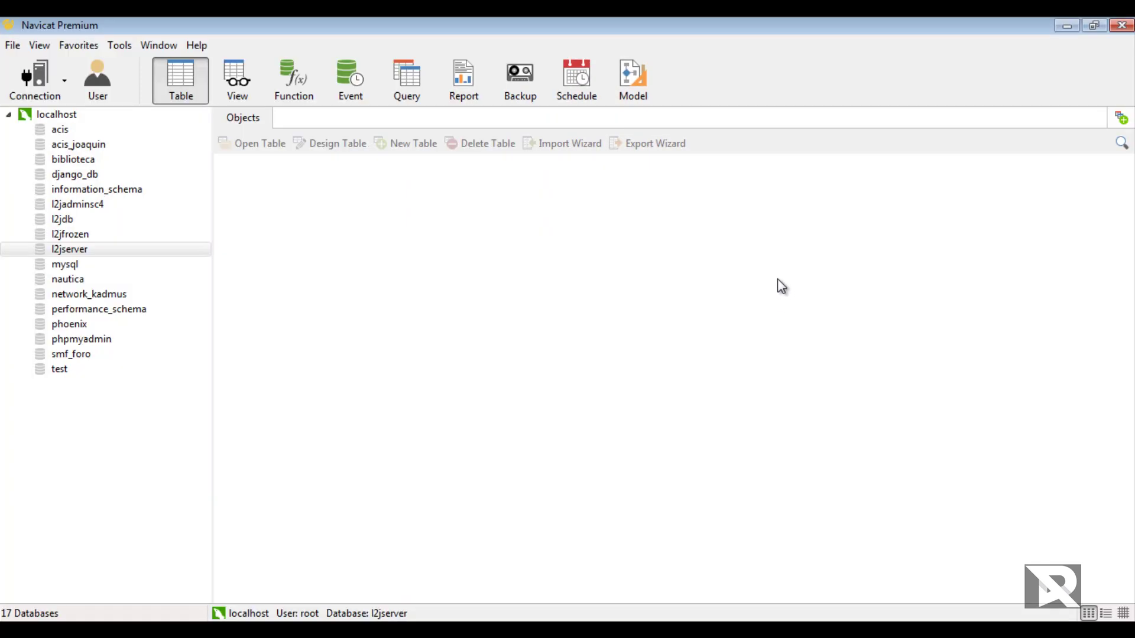
double_click(73, 253)
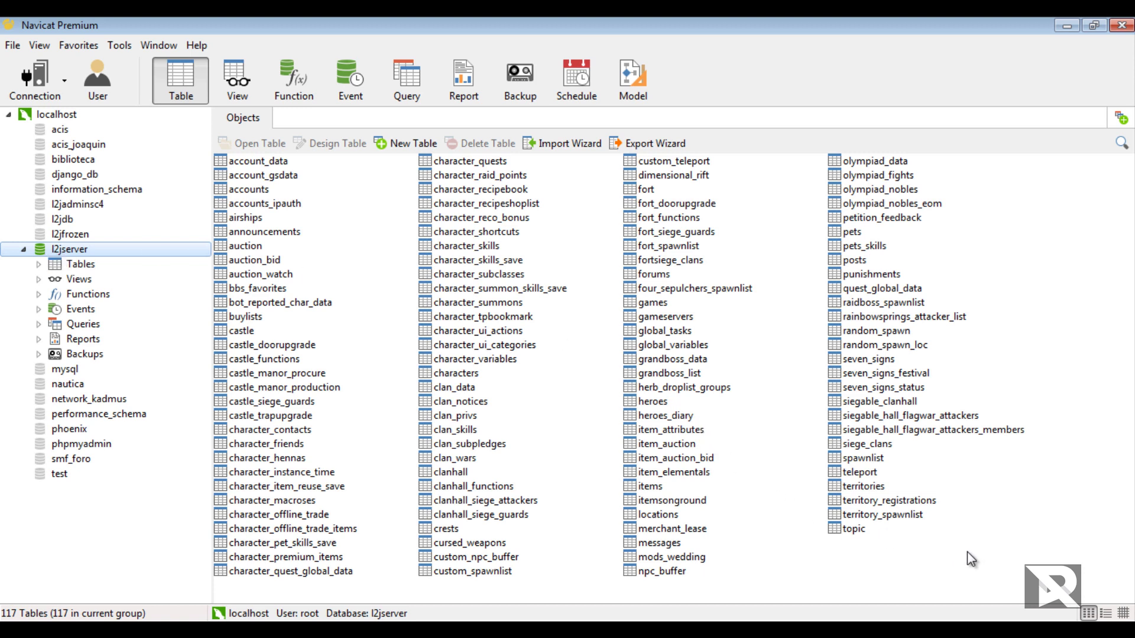
key(Down)
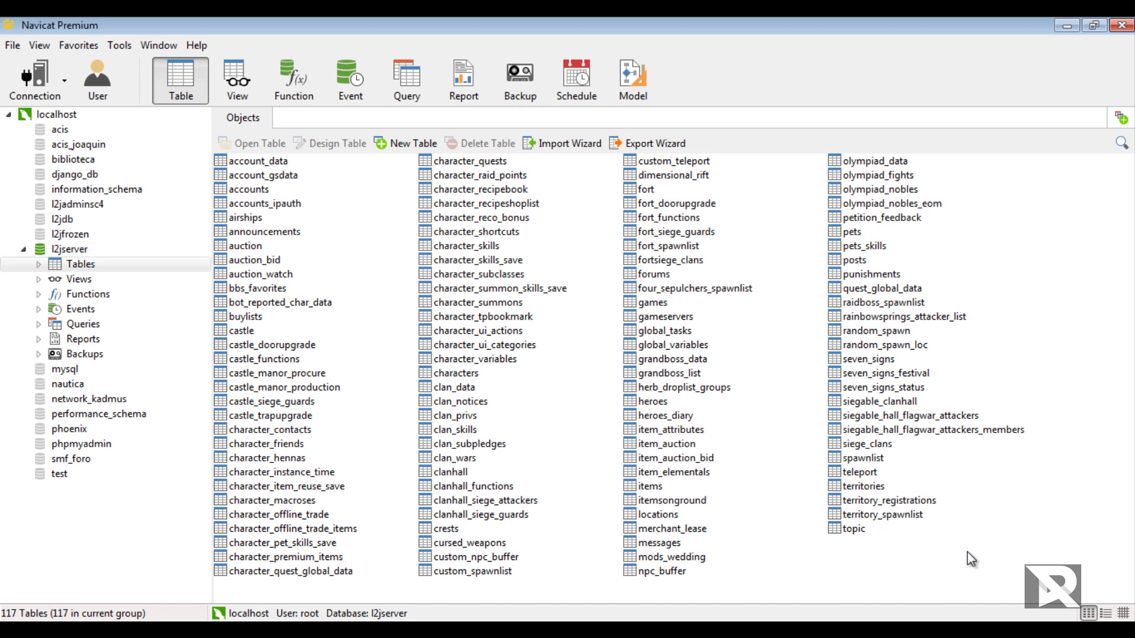
Step: Switch to the file explorer, open the login folder inside Servidor and run RegisterGameServer.bat
key(alt+Tab)
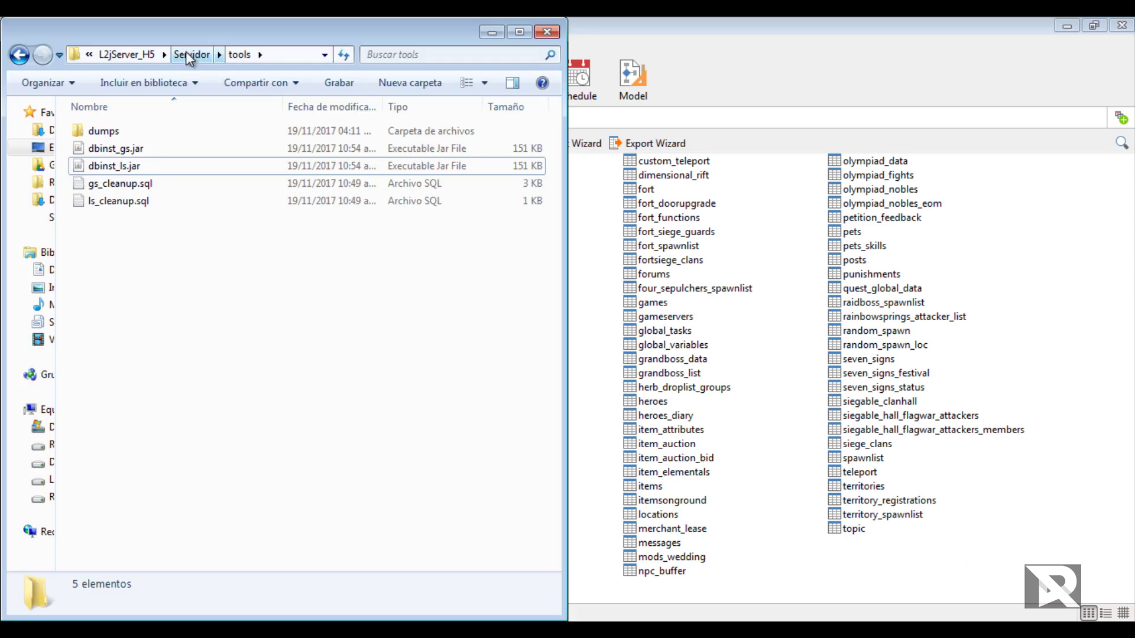
click(186, 54)
click(139, 218)
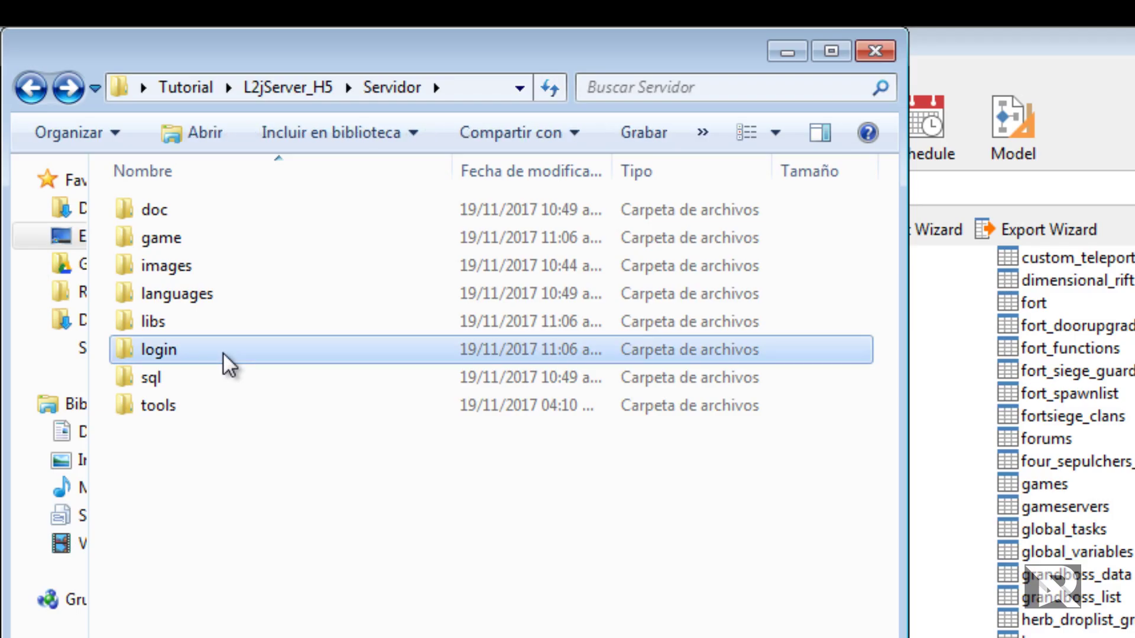
double_click(222, 352)
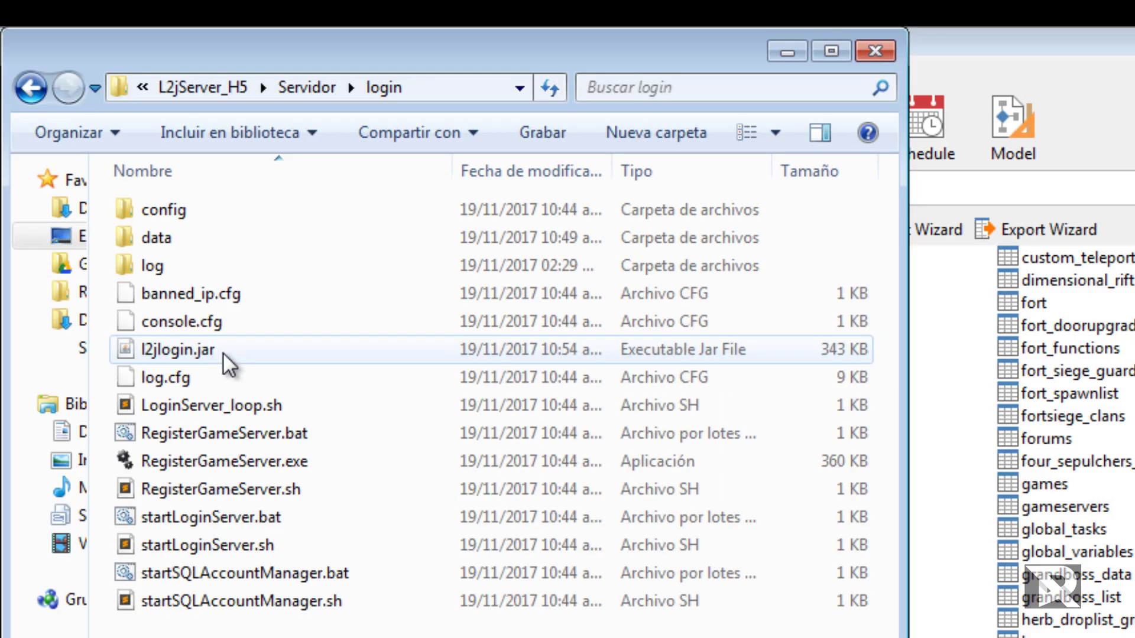
click(324, 435)
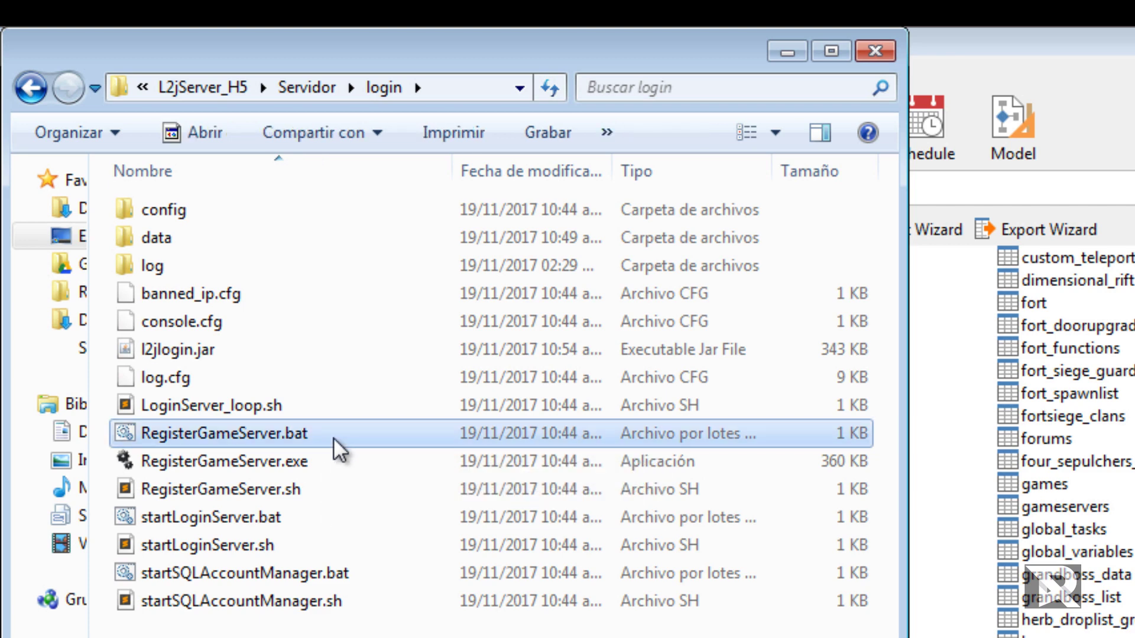
right_click(334, 437)
click(397, 317)
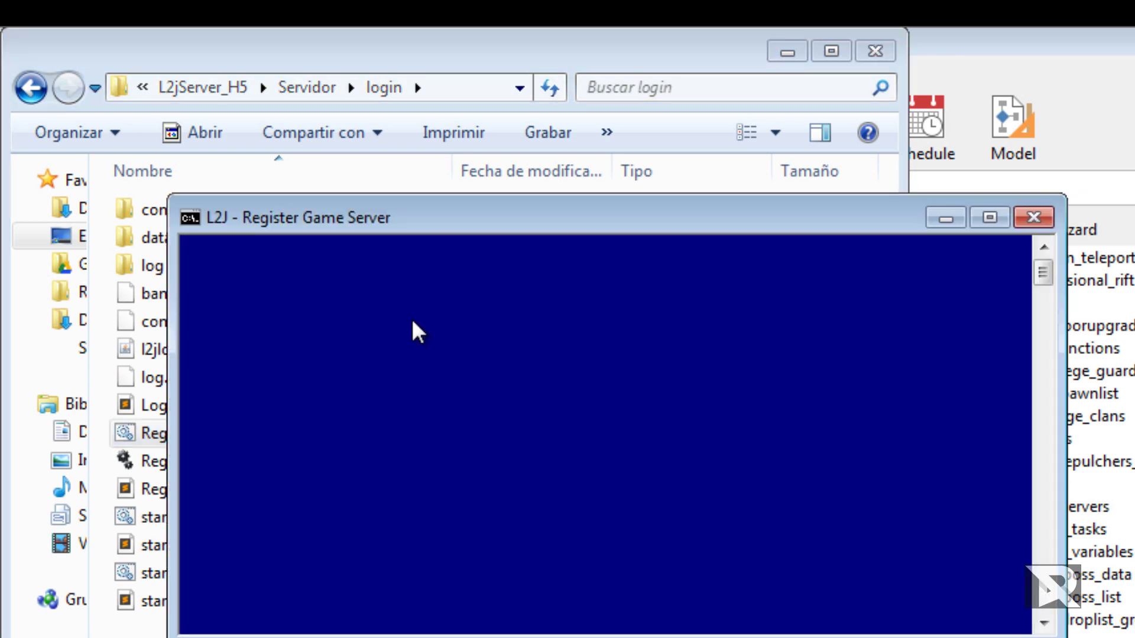
Step: Register a game server with ID 1 in GSRegister, exit with option 5 and dismiss the console
text(1)
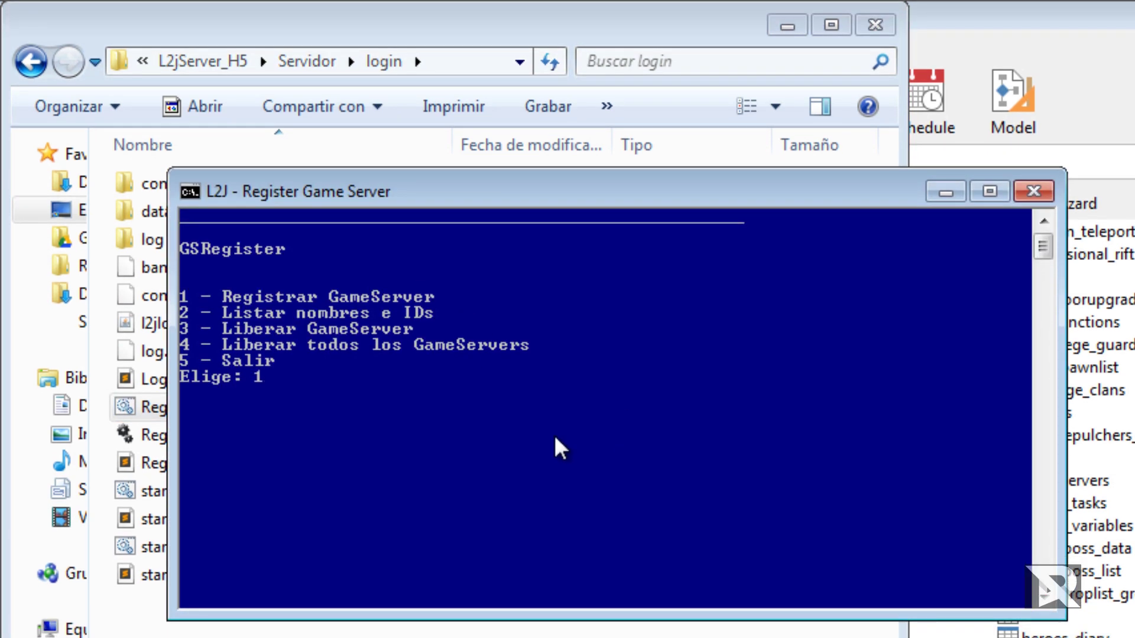
key(Return)
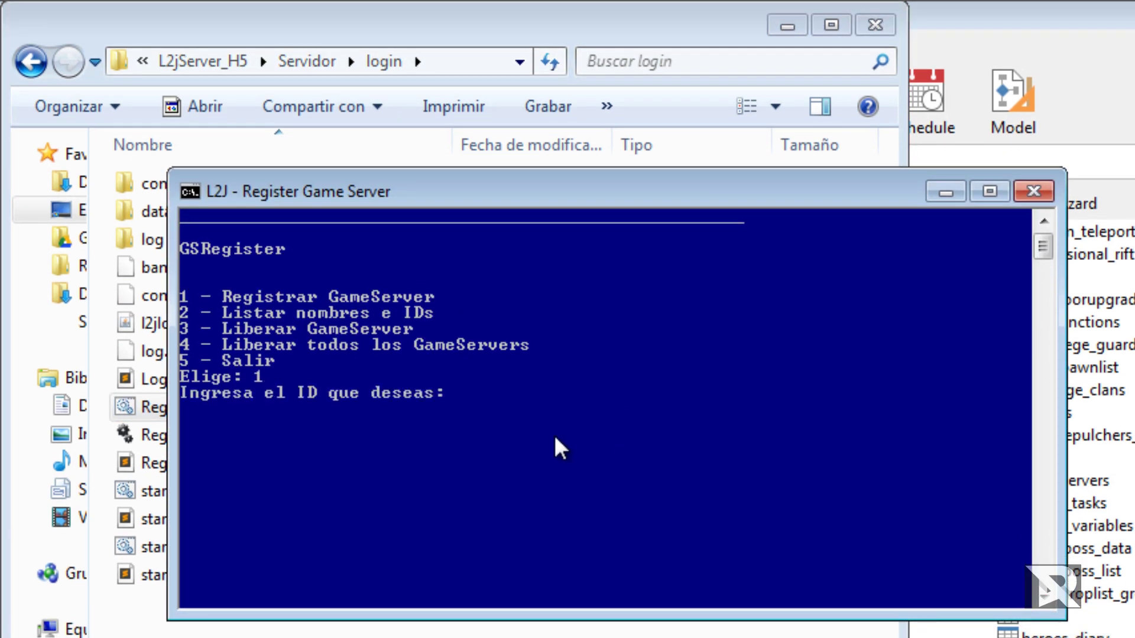
text(1)
key(Return)
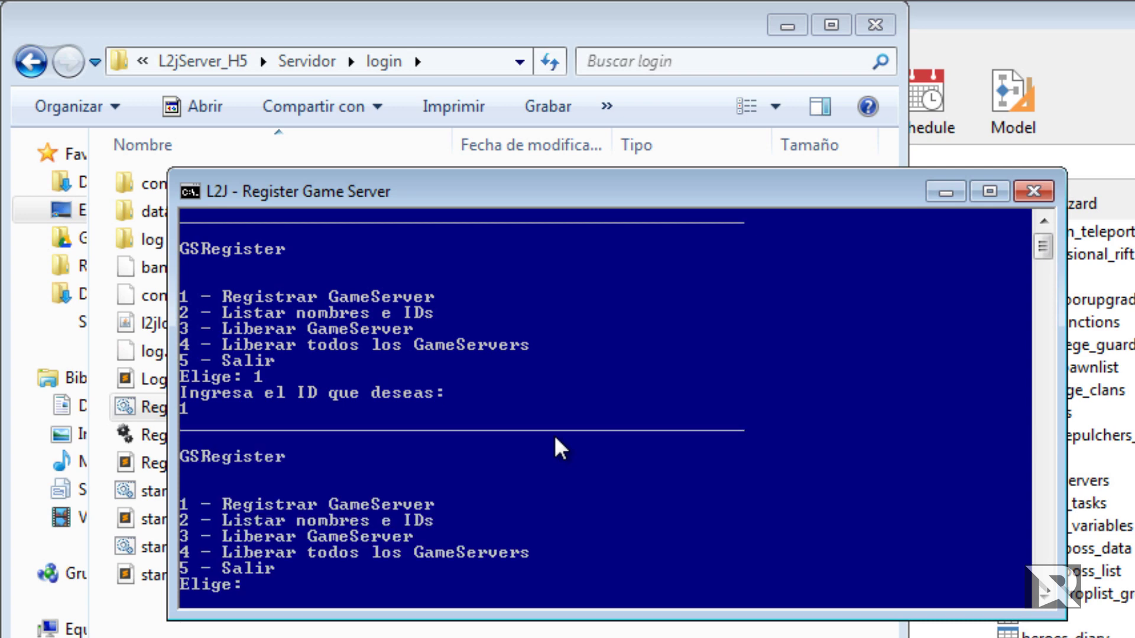
text(5)
key(Return)
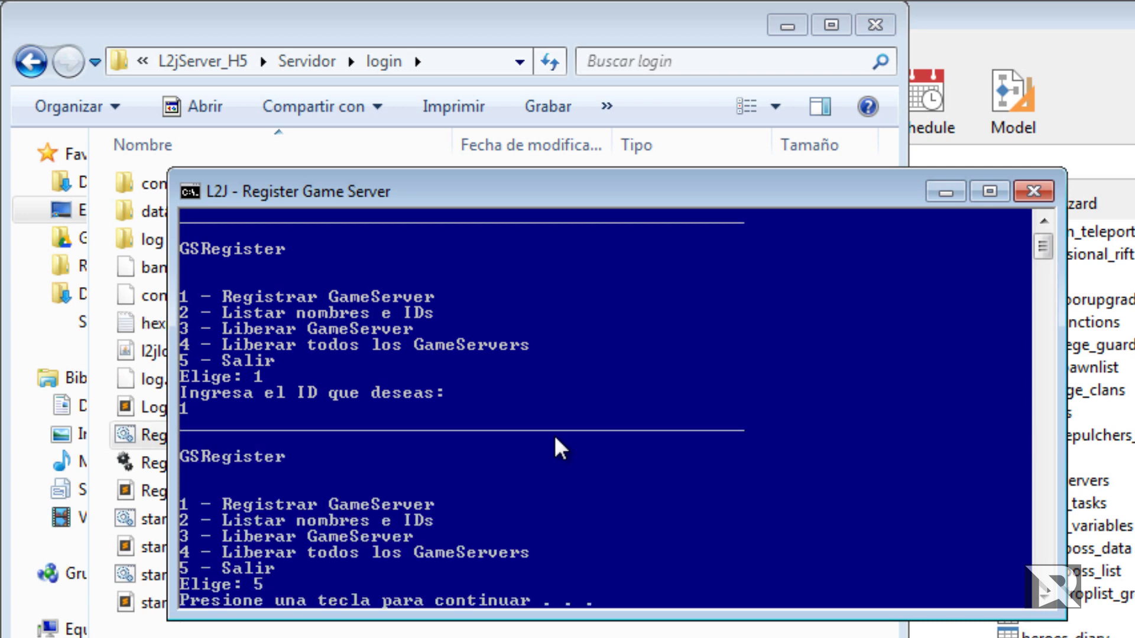
key(Return)
Step: Move hexid.txt from the login folder into the config folder inside Servidor's game folder
click(267, 322)
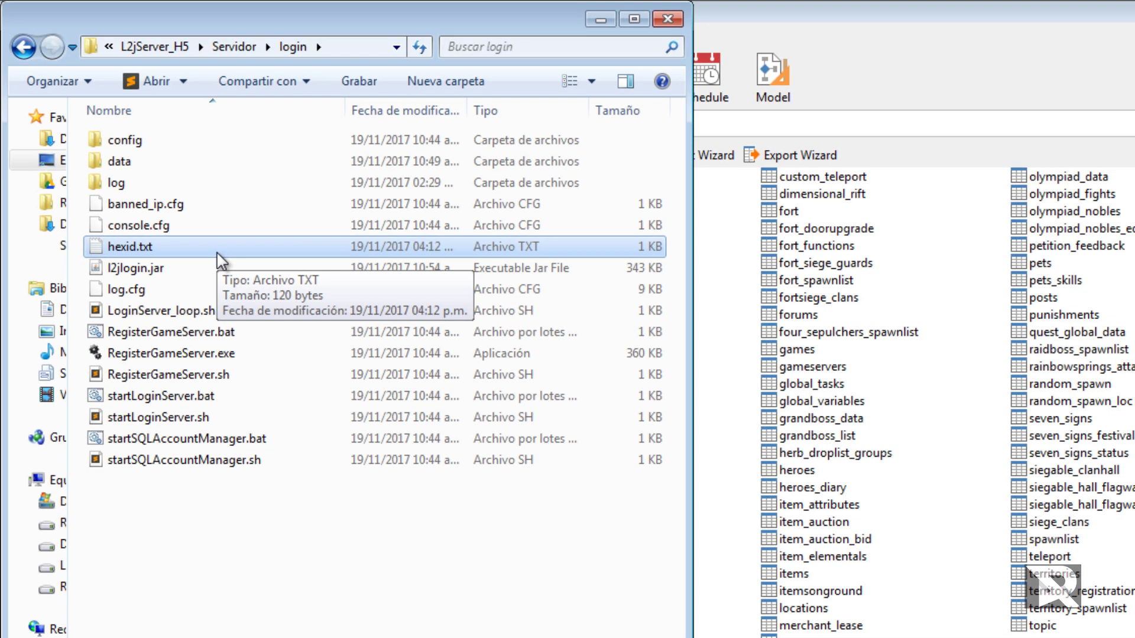
right_click(220, 260)
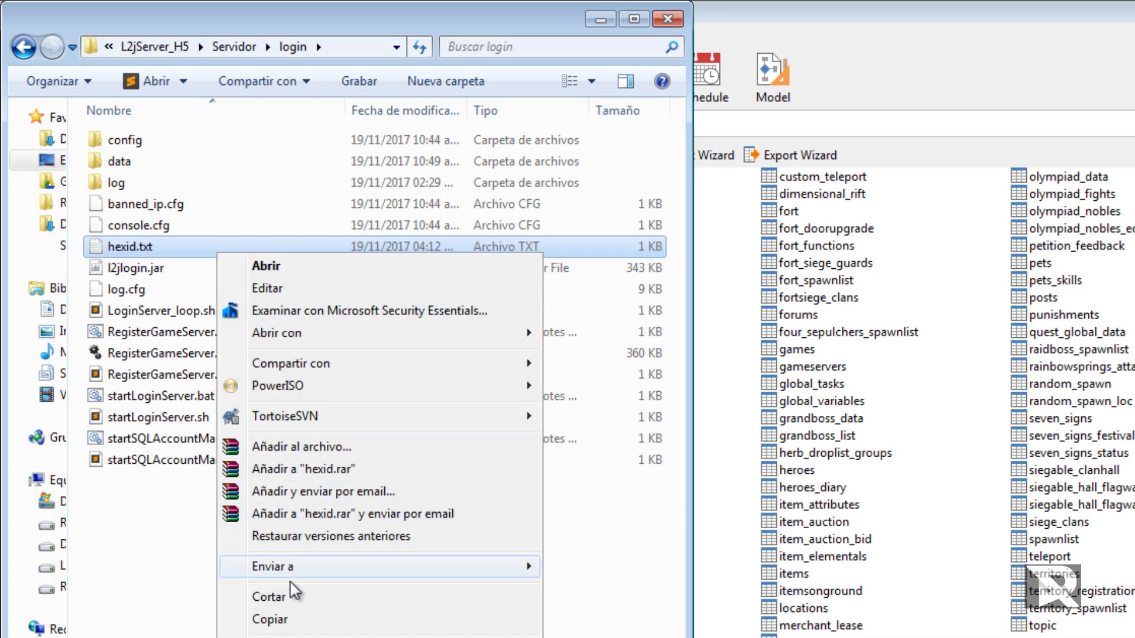
click(272, 619)
click(235, 47)
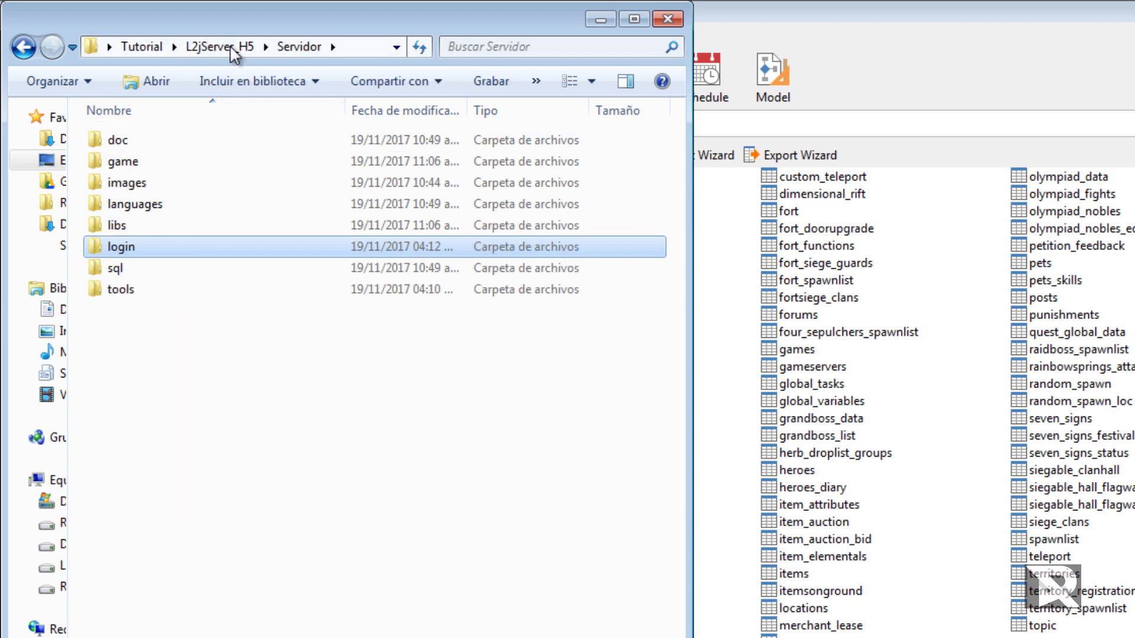
double_click(164, 170)
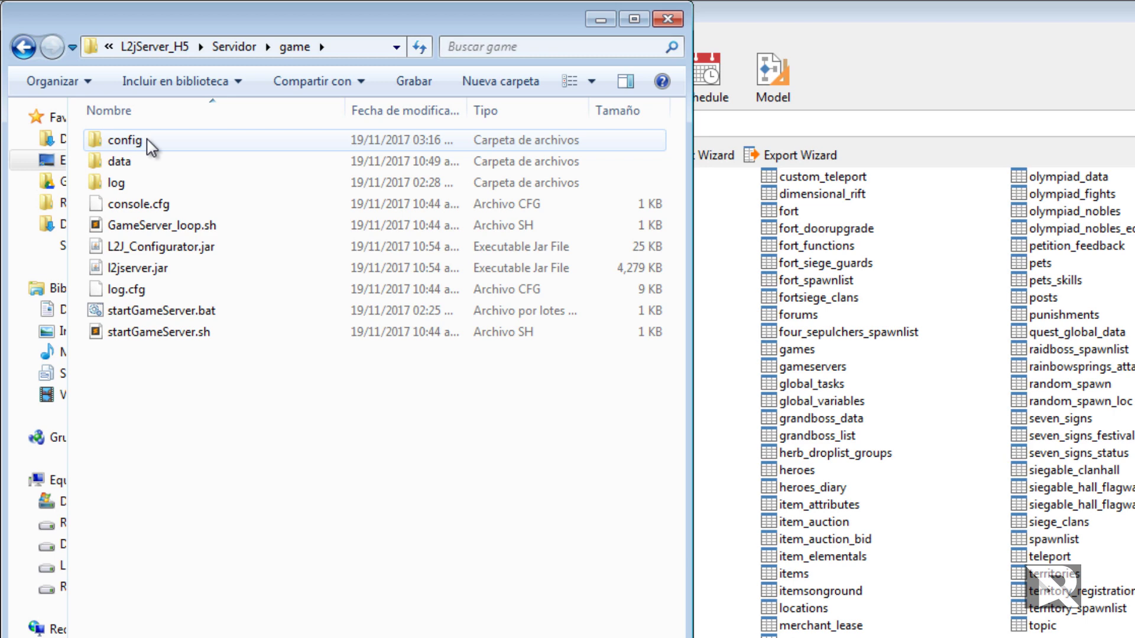
double_click(169, 140)
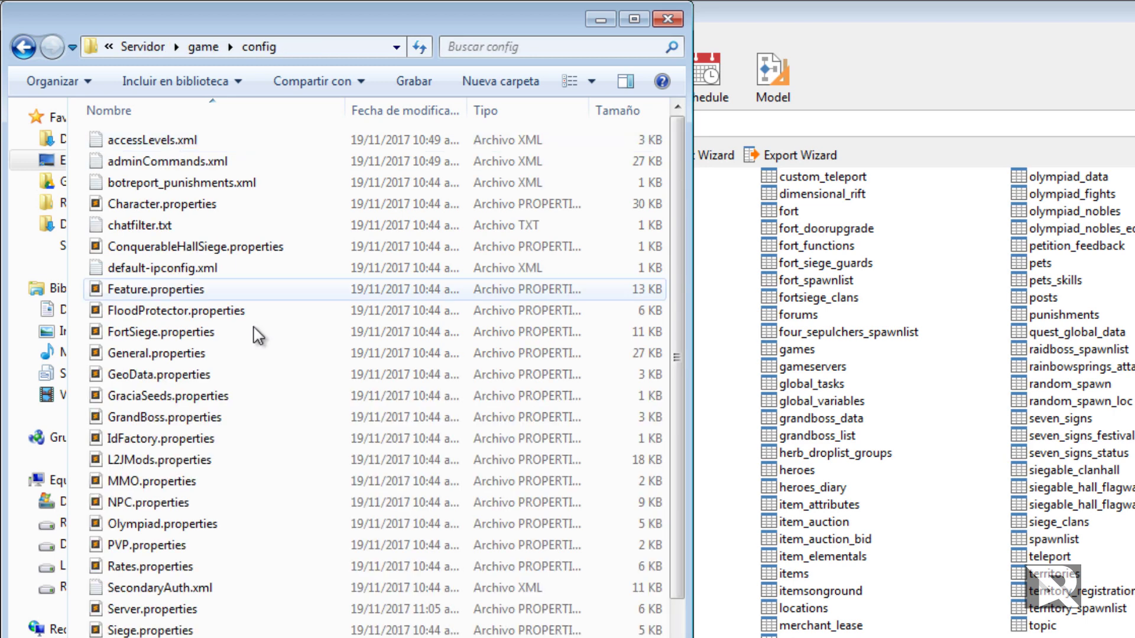
right_click(256, 345)
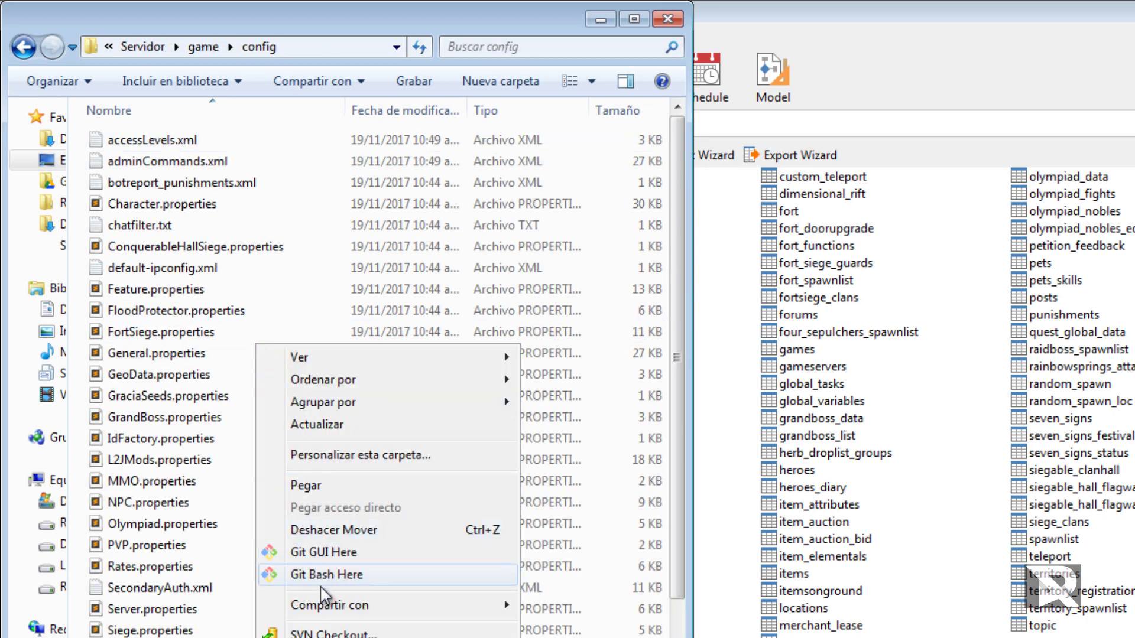
click(305, 485)
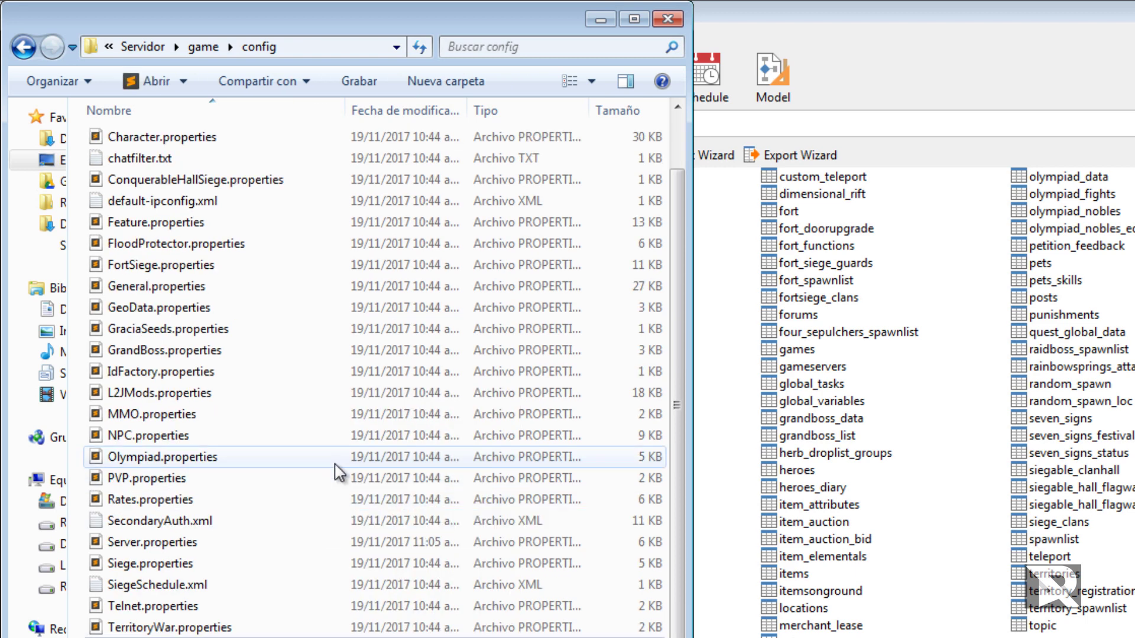
Step: Return to the login folder, run startLoginServer.bat and place its console beside the file explorer
click(144, 48)
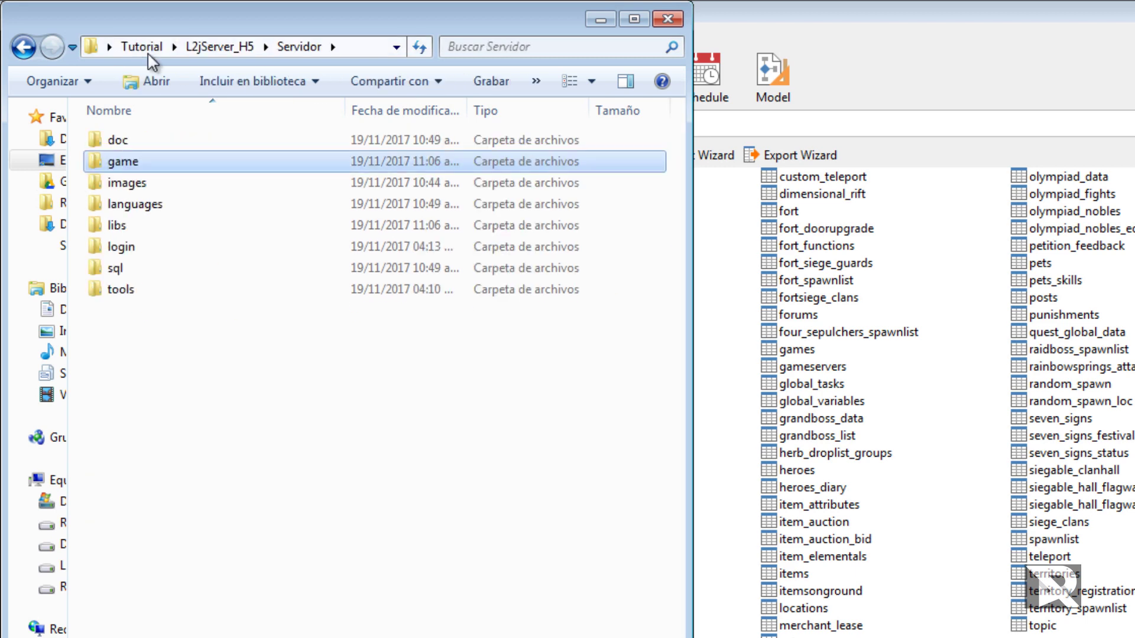
click(149, 248)
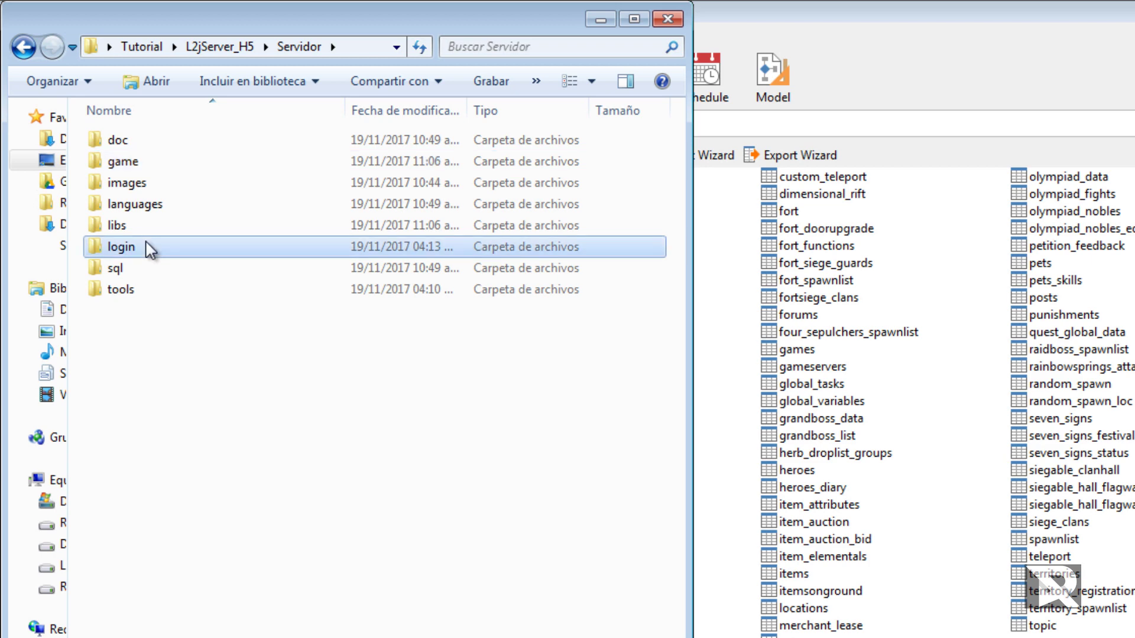
double_click(149, 248)
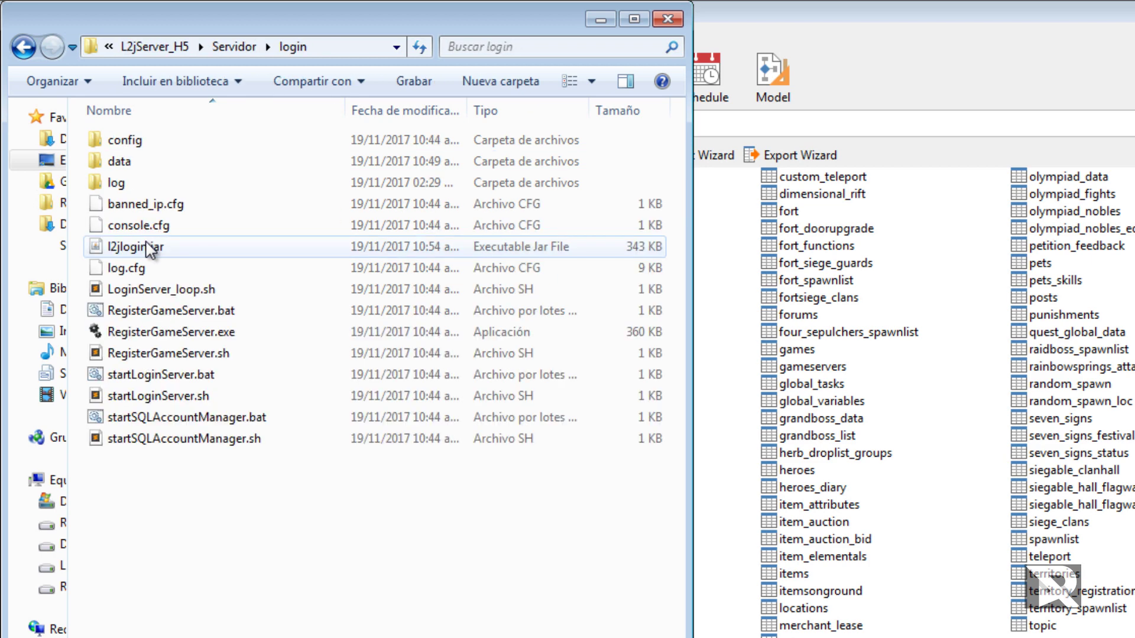
double_click(201, 378)
drag(389, 180, 939, 36)
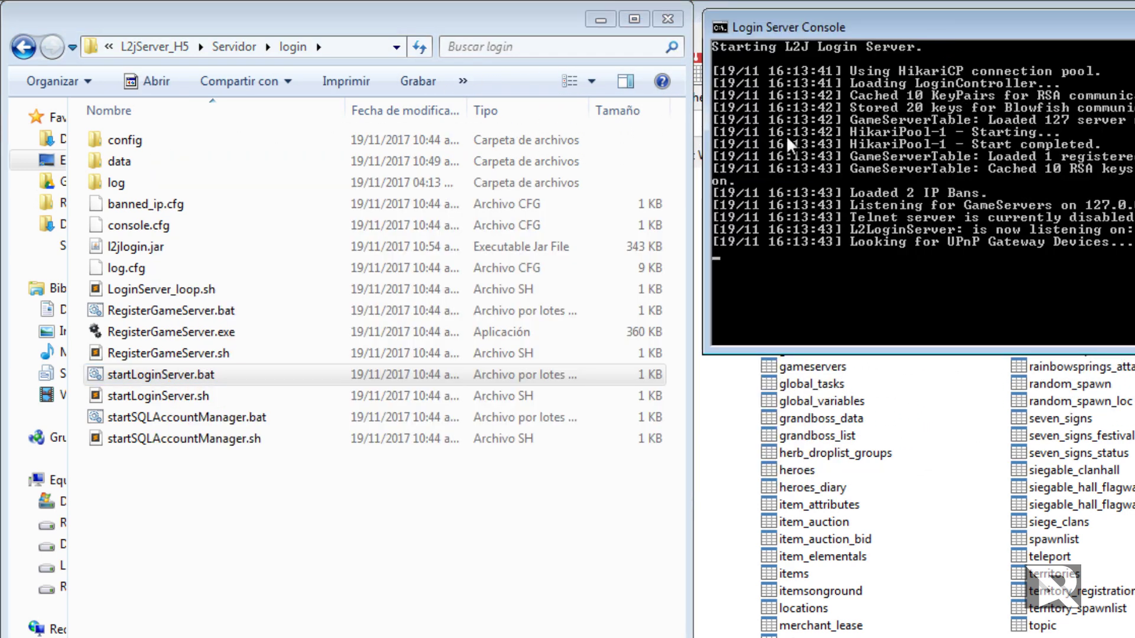
Step: Open Servidor's game folder, run startGameServer.bat and place its console below the login server console
click(239, 48)
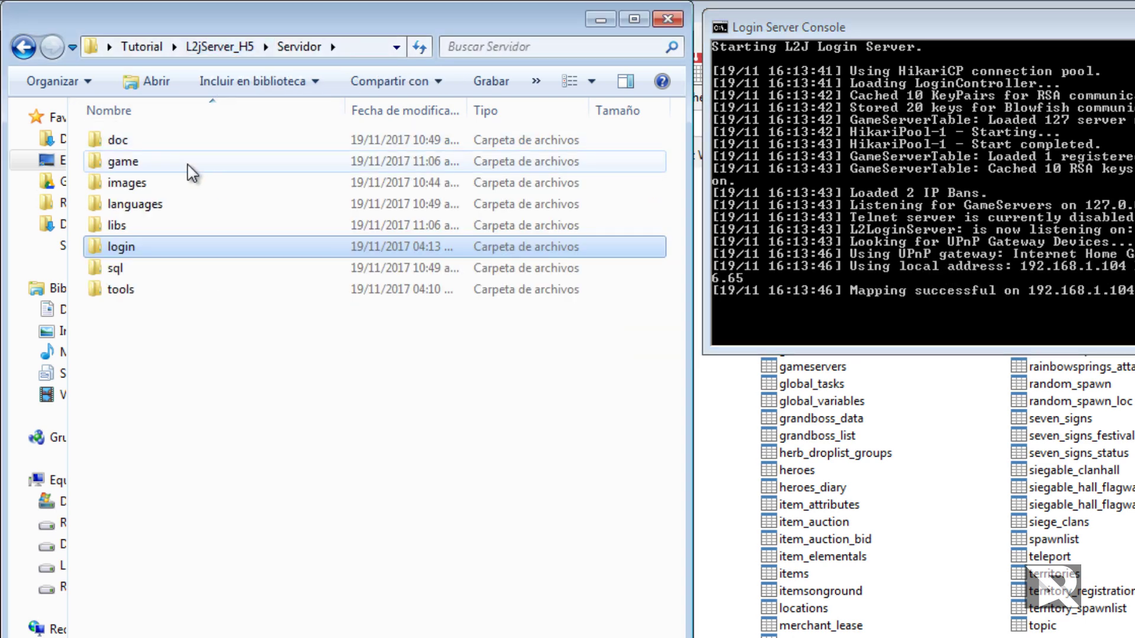
double_click(168, 164)
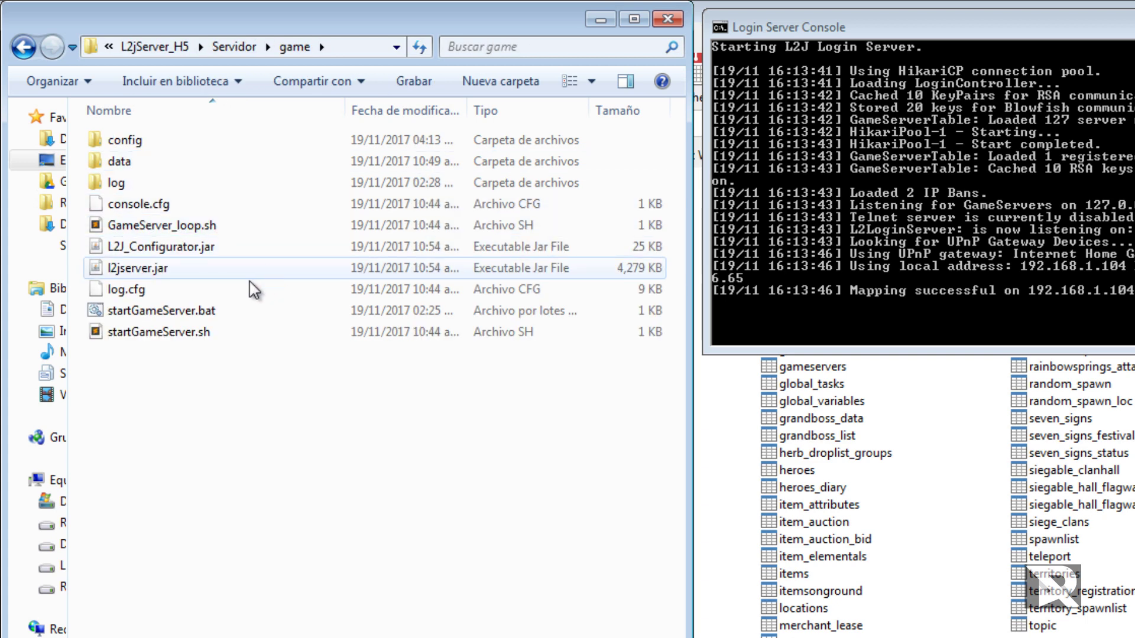
click(194, 319)
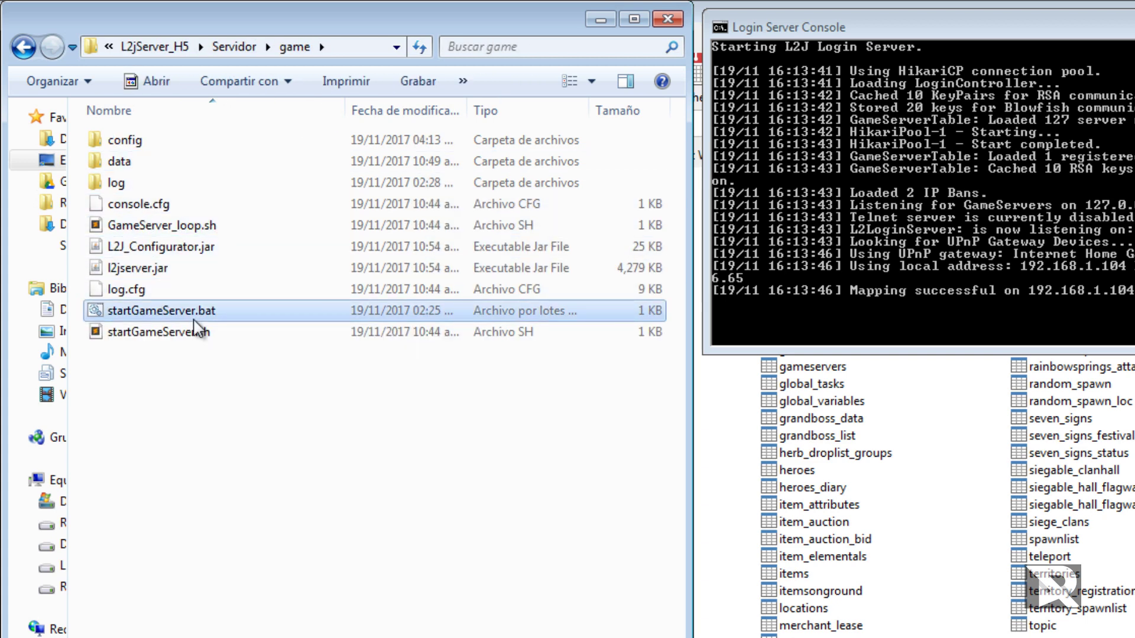
double_click(192, 320)
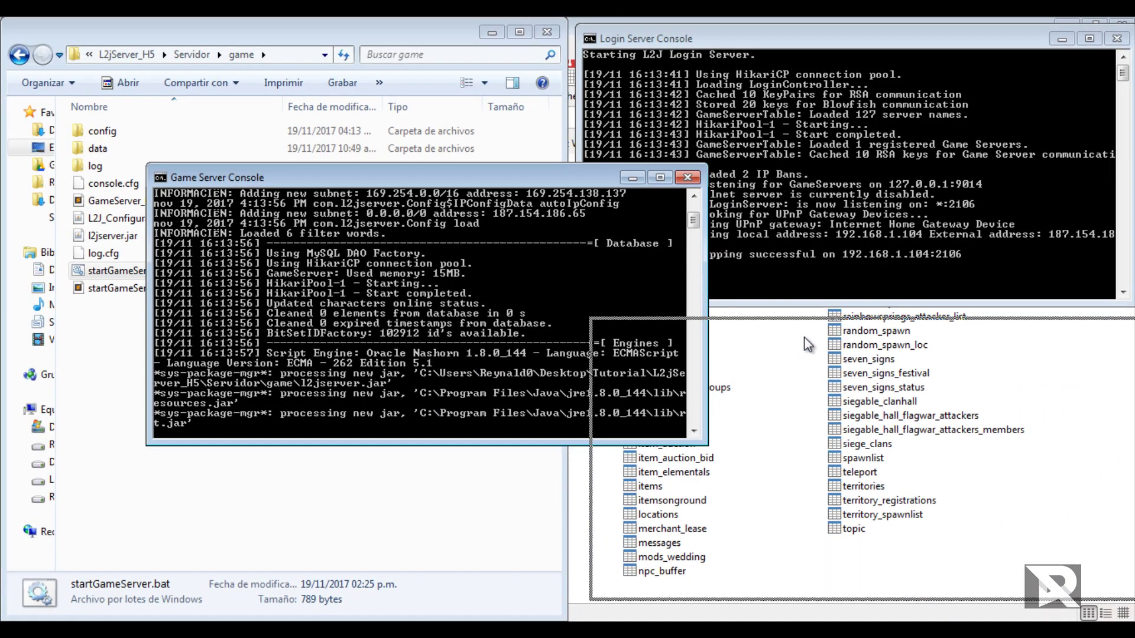
drag(791, 350, 792, 350)
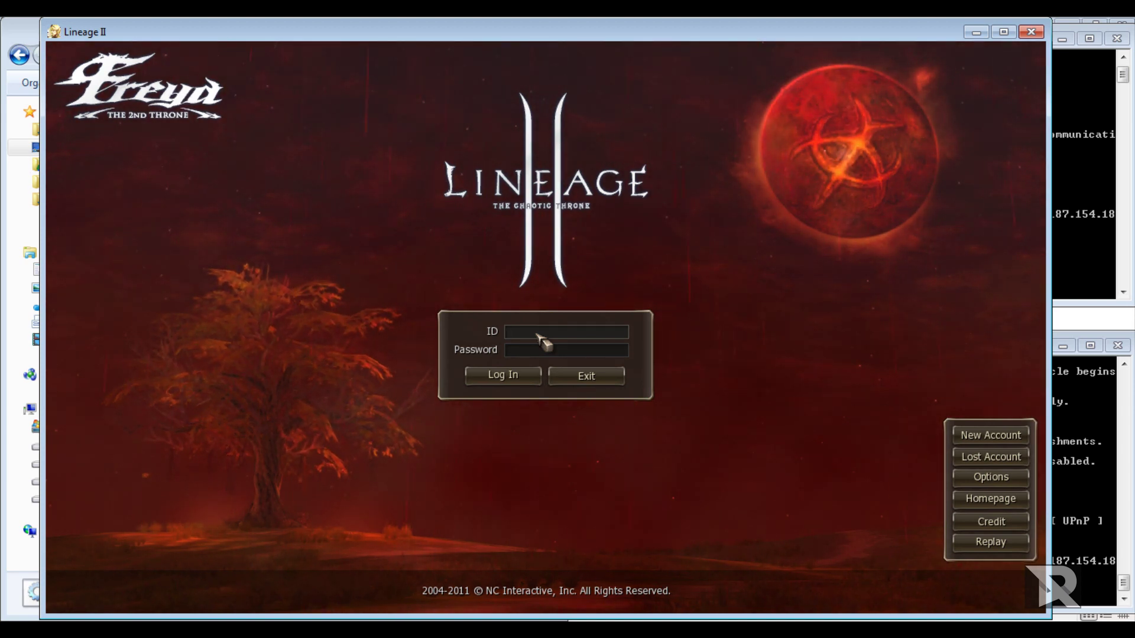
Step: Switch to the Lineage II client and activate the account ID field of the login form
click(535, 338)
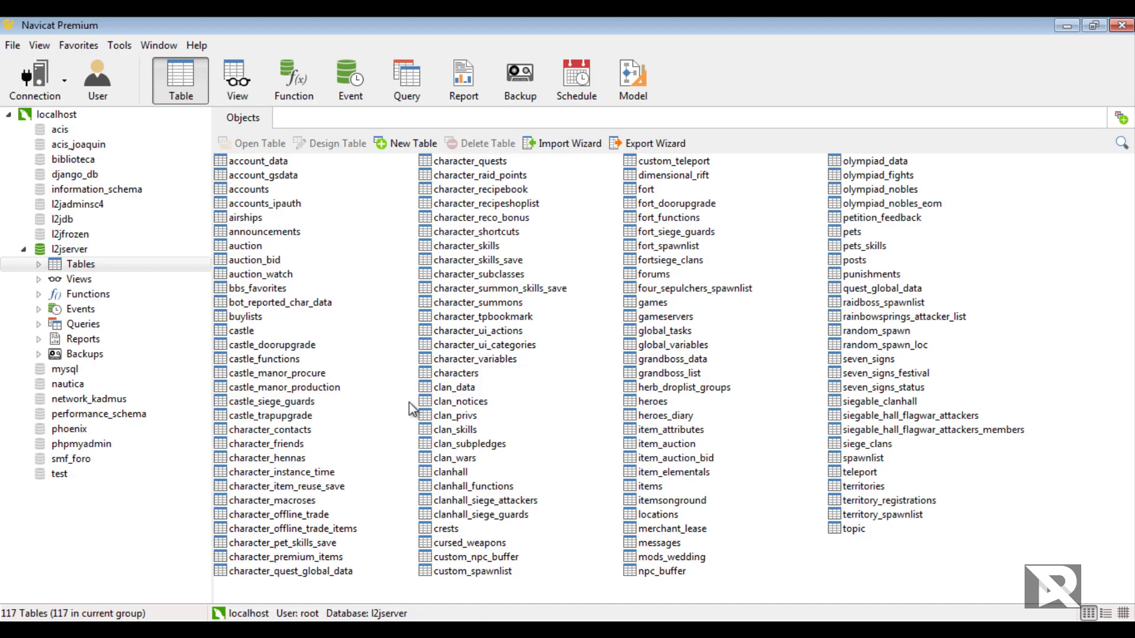
Step: Switch to Navicat Premium, open the characters table of the l2jserver database and select the admin account's record
click(456, 374)
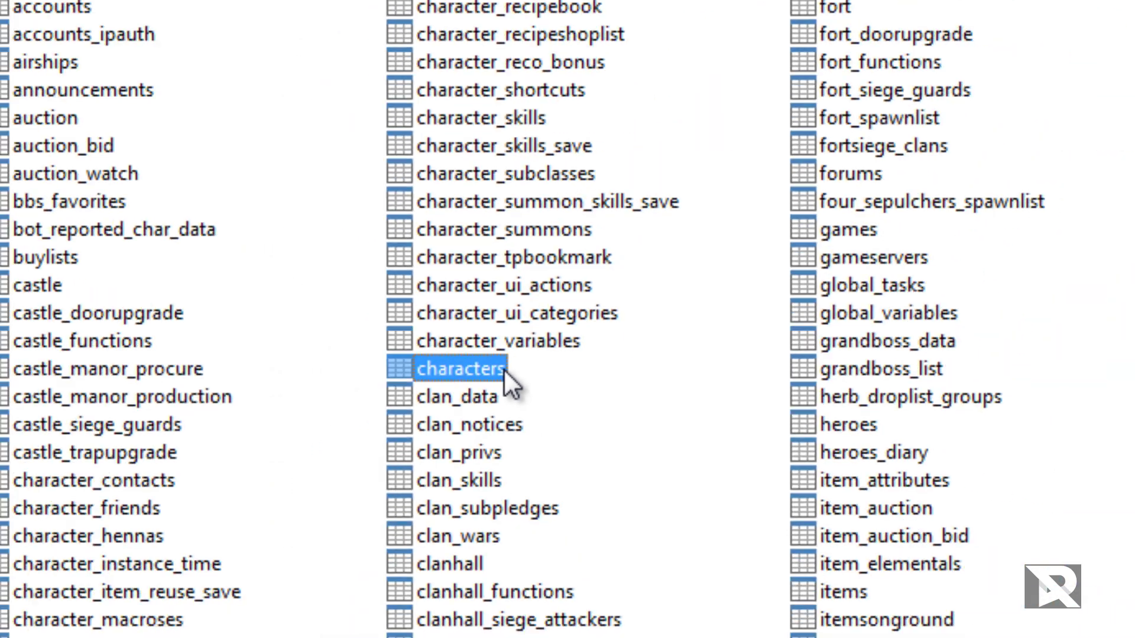
double_click(590, 361)
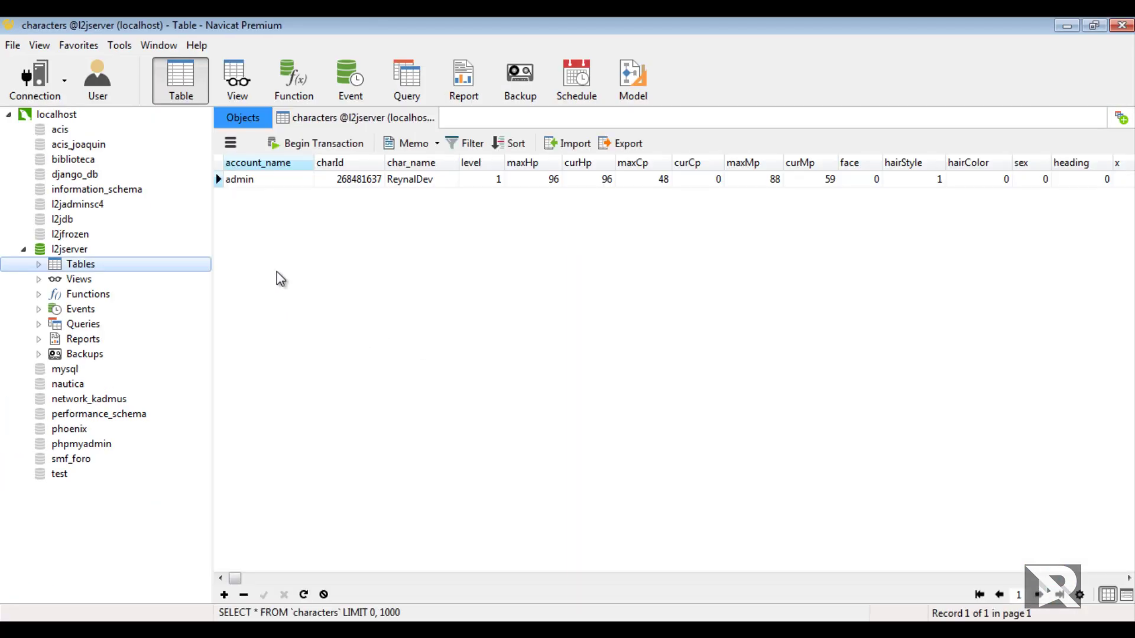
click(218, 178)
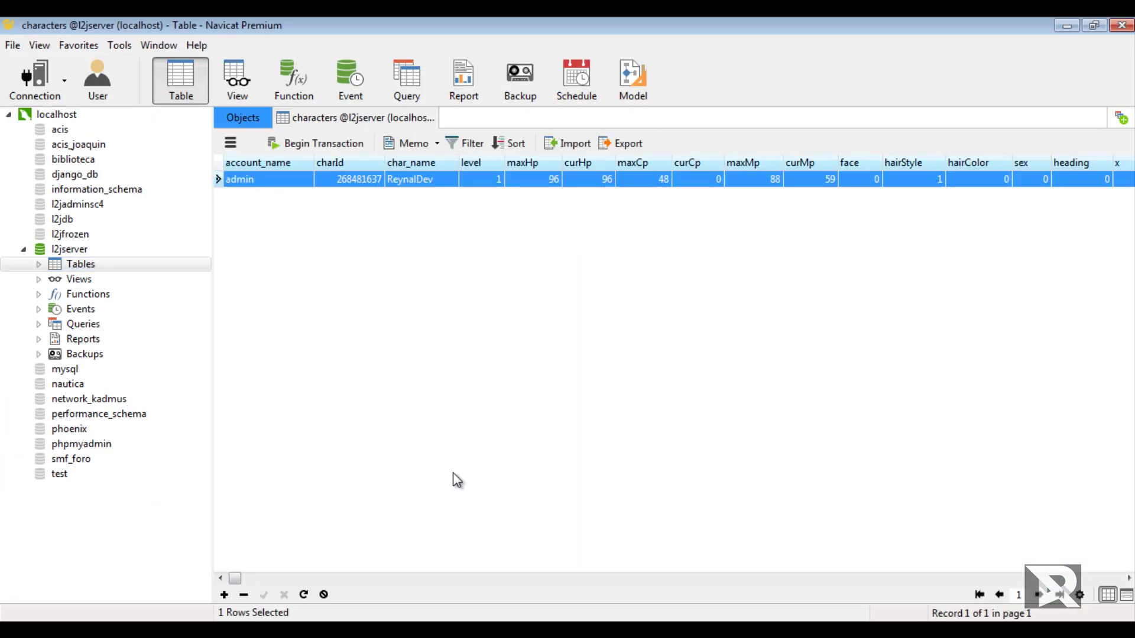
Step: Open the accesslevel value of the admin account's character for editing
click(235, 578)
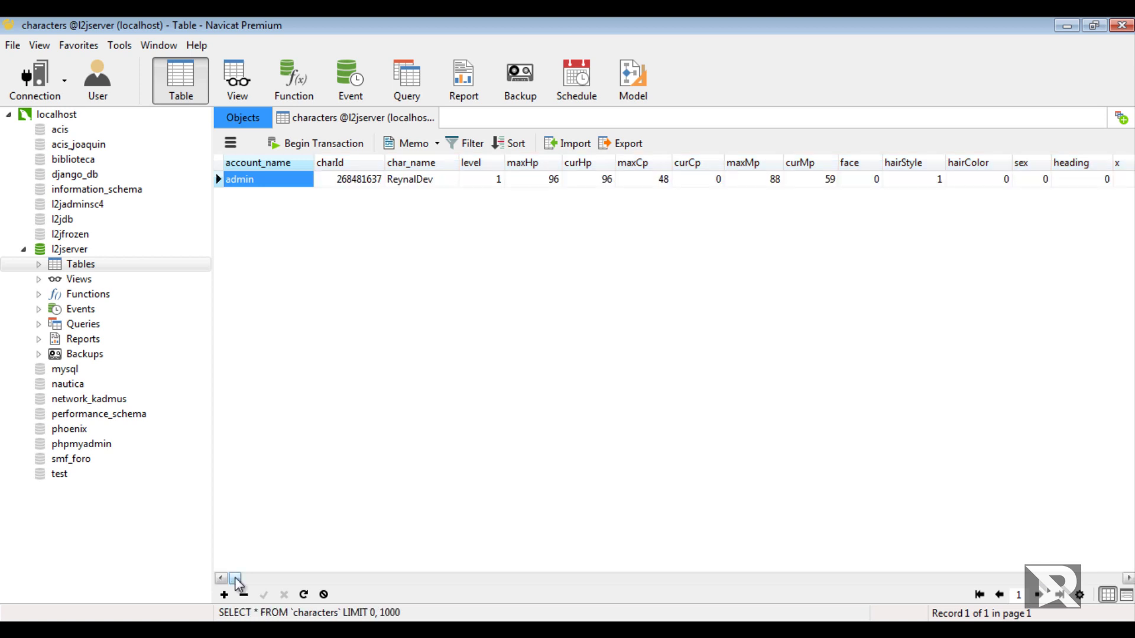
drag(235, 578, 665, 578)
click(921, 162)
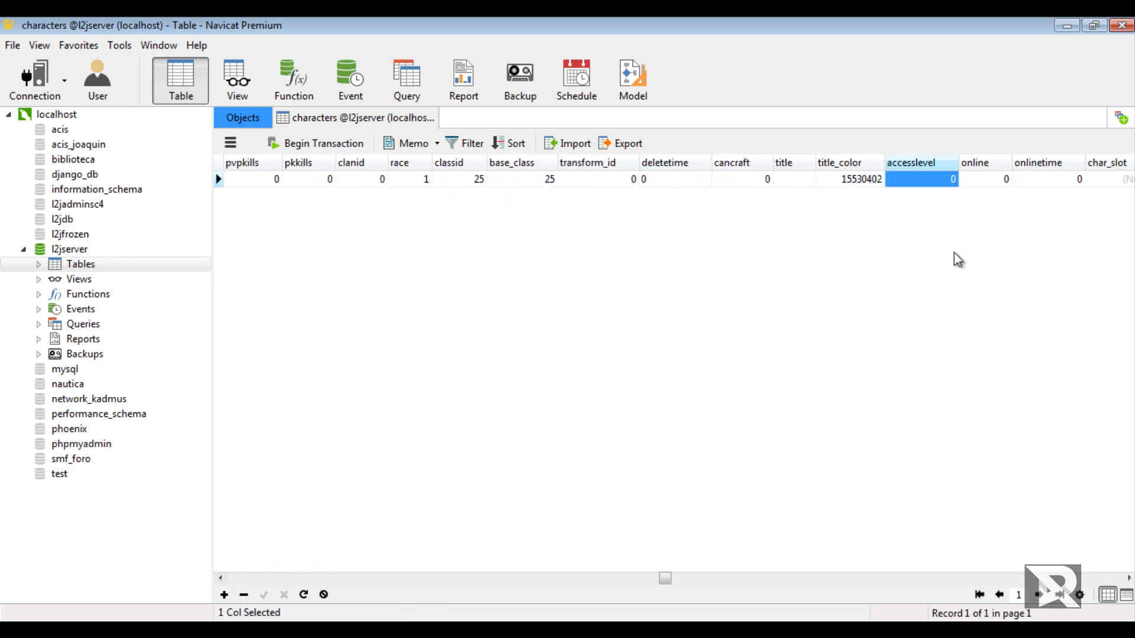
double_click(934, 182)
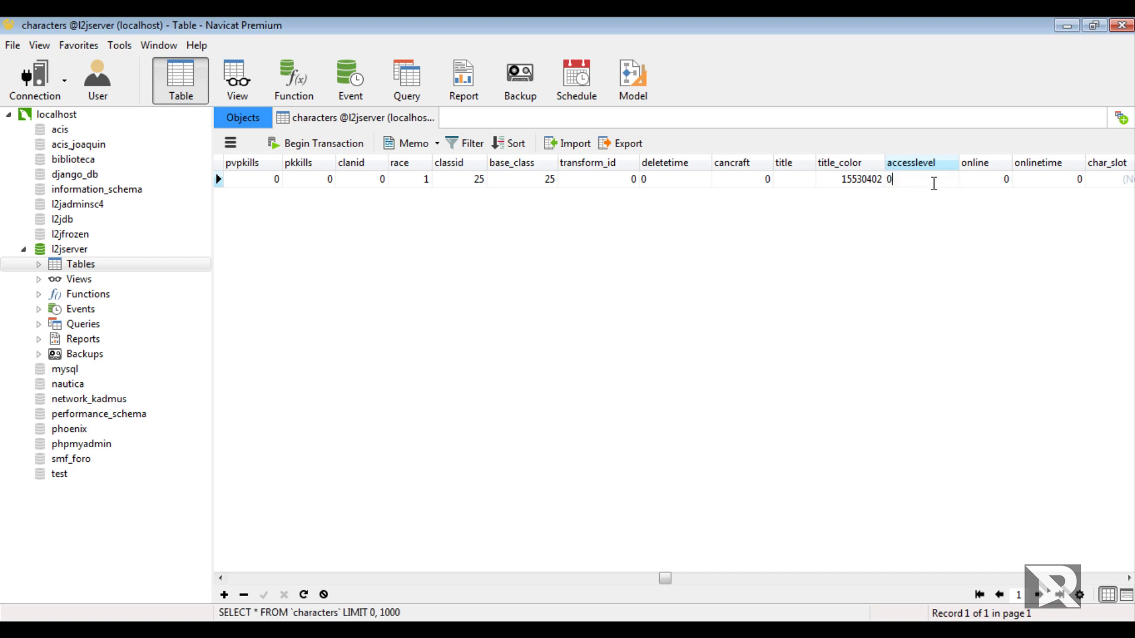